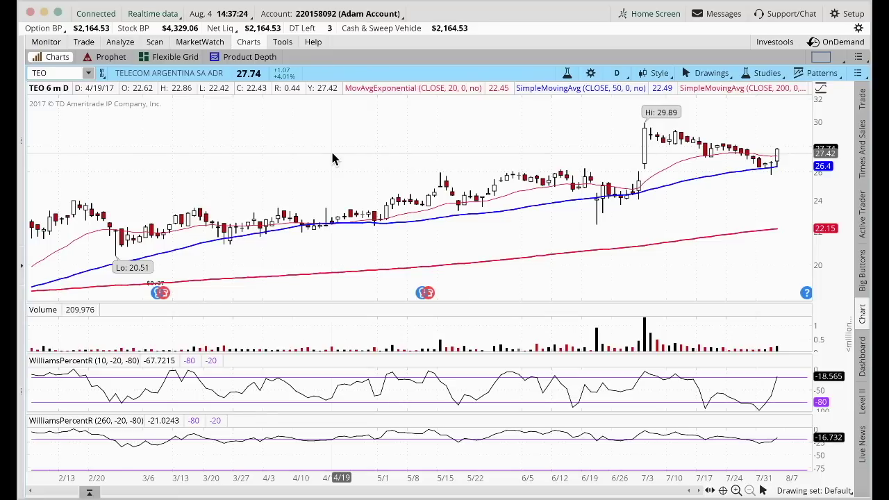
# Open the Stock Hacker scanner.
pyautogui.click(155, 42)
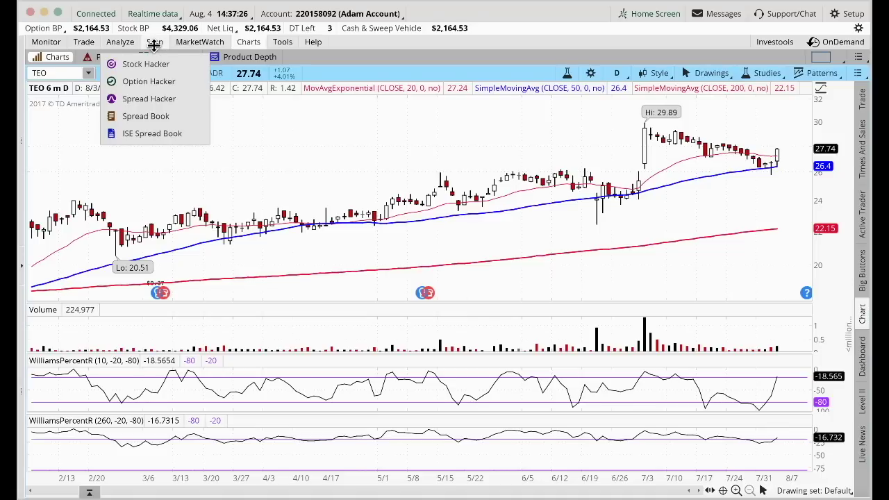
pyautogui.click(155, 41)
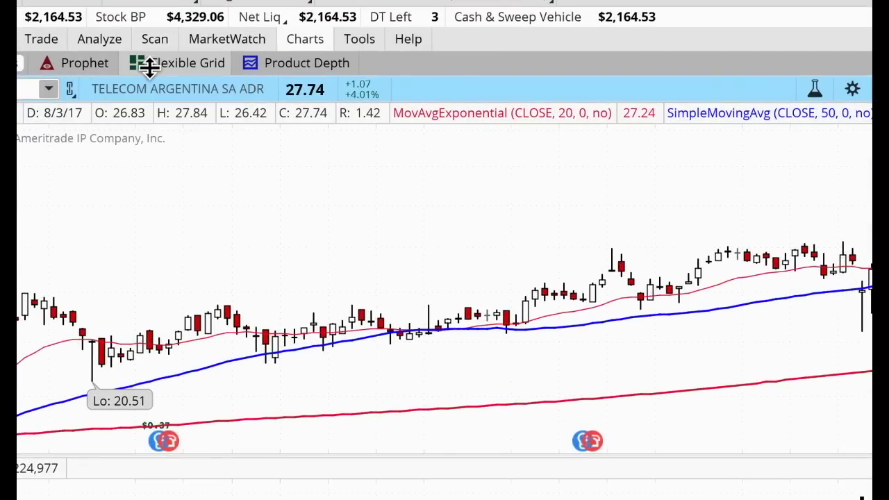
pyautogui.click(153, 39)
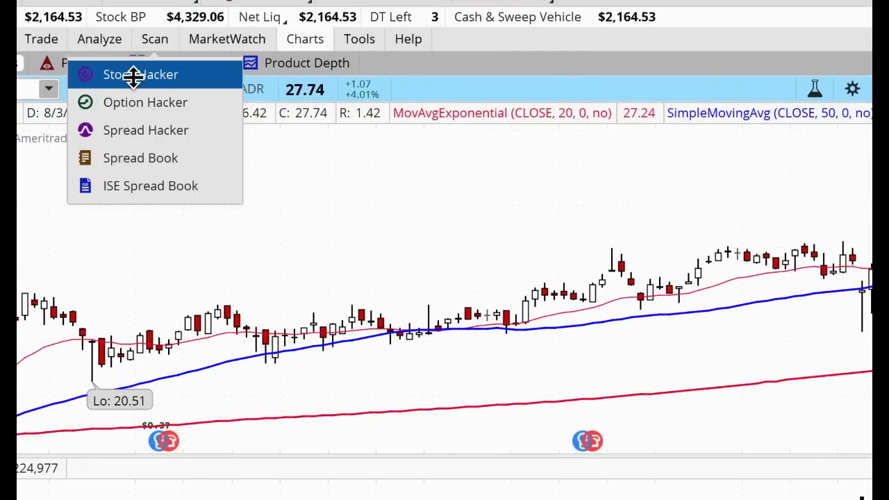
pyautogui.click(146, 75)
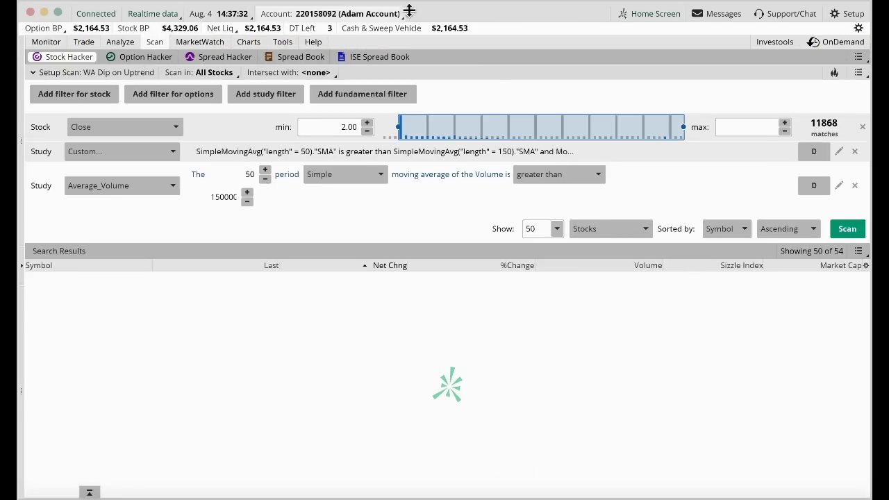
# Remove the Close price, custom study and Average_Volume filters from the scan setup.
pyautogui.click(862, 126)
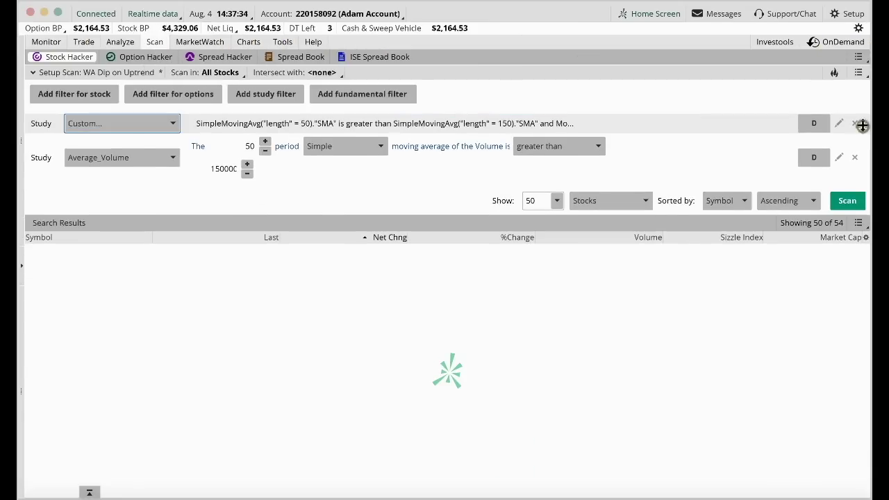
pyautogui.click(860, 124)
pyautogui.click(855, 124)
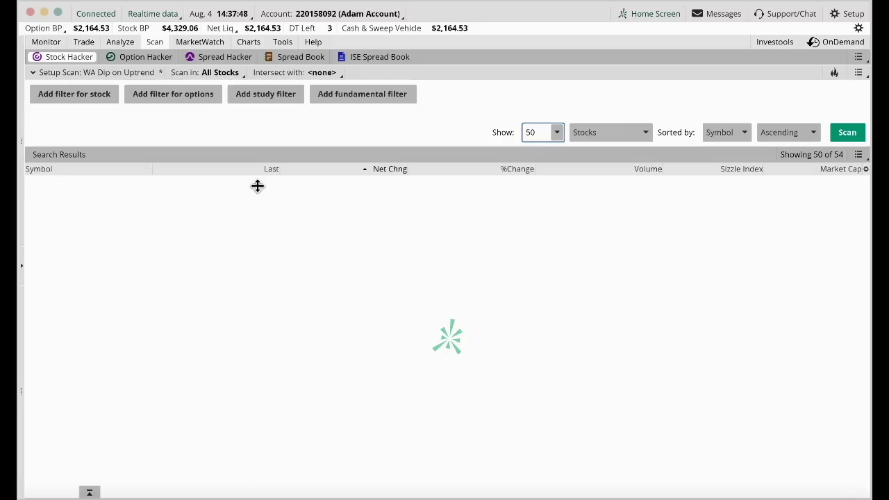
# Add a study filter, switch it to a custom one and delete its default ADXCrossover condition.
pyautogui.click(257, 95)
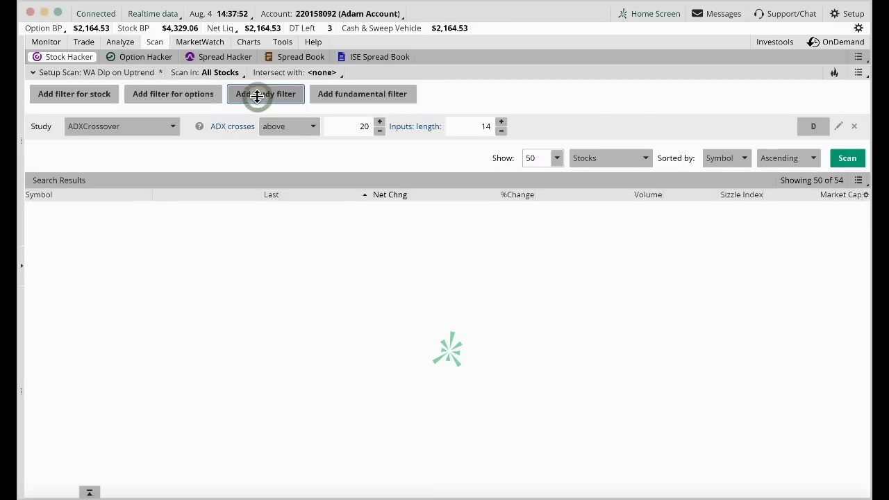
pyautogui.click(104, 125)
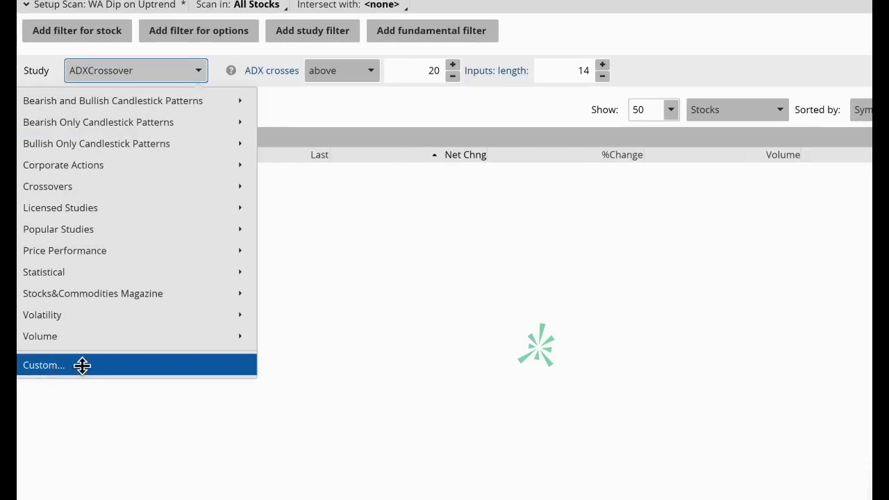
pyautogui.click(86, 365)
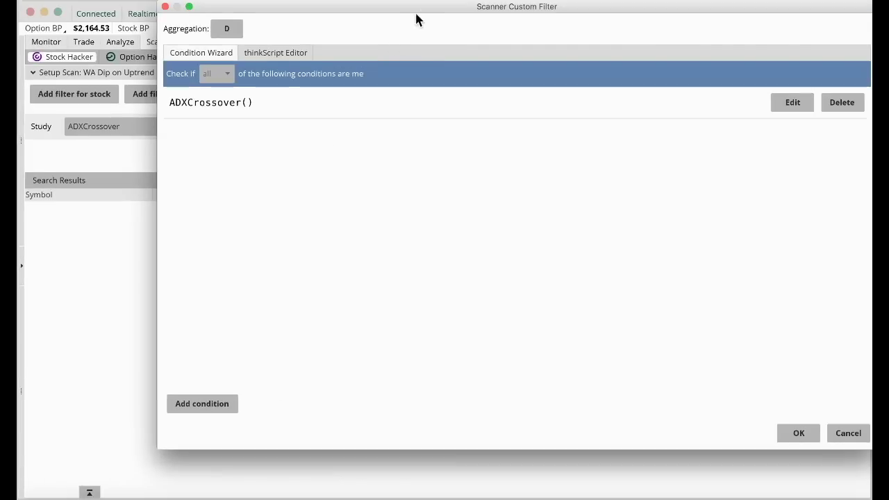
pyautogui.moveTo(416, 13); pyautogui.dragTo(351, 26)
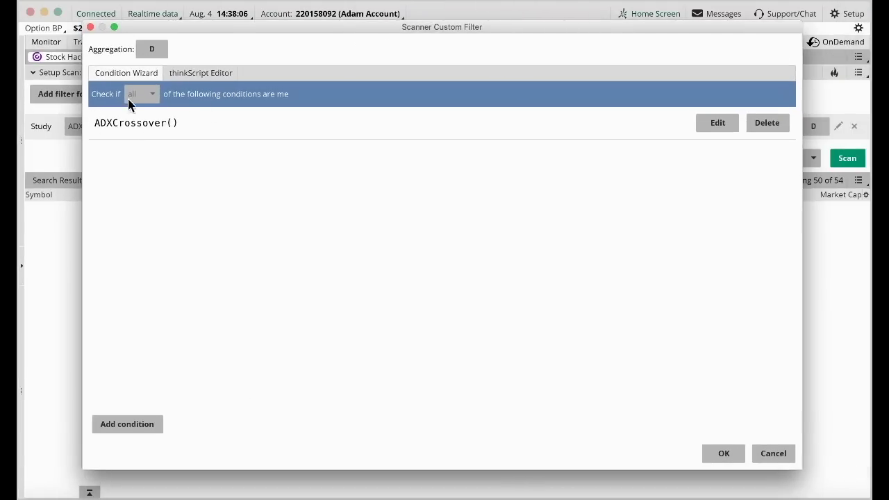
pyautogui.click(764, 123)
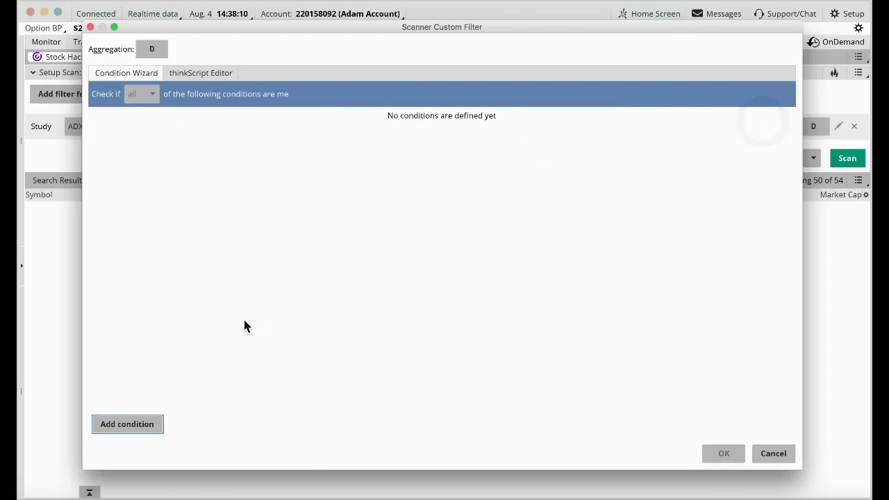
# Add a condition whose first operand is the MovAvgExponential study with a length of 20.
pyautogui.click(124, 423)
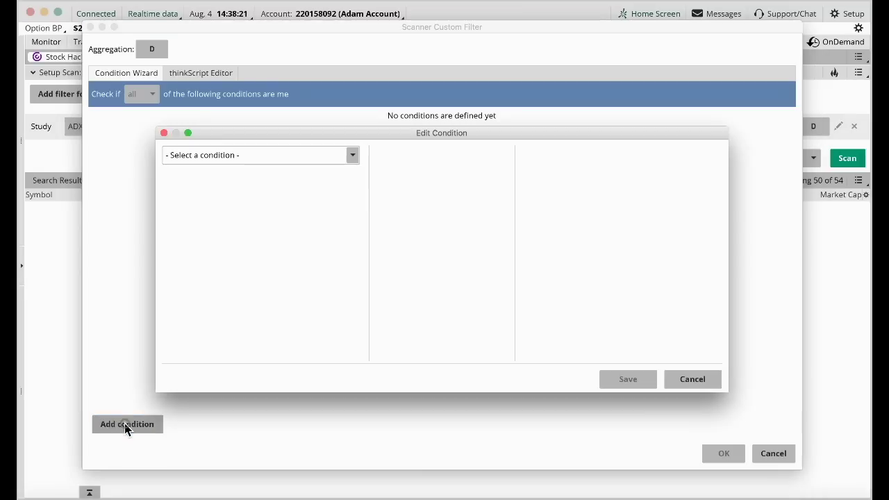
pyautogui.click(182, 161)
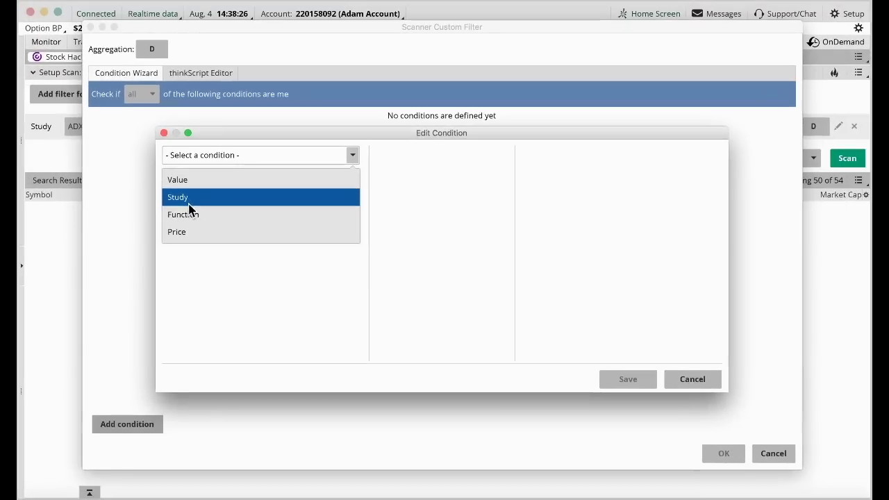
pyautogui.click(199, 201)
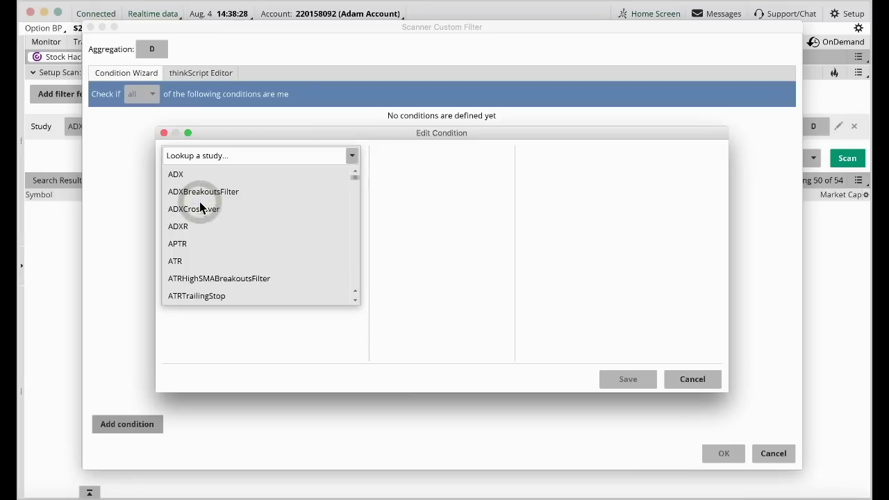
pyautogui.press('e')
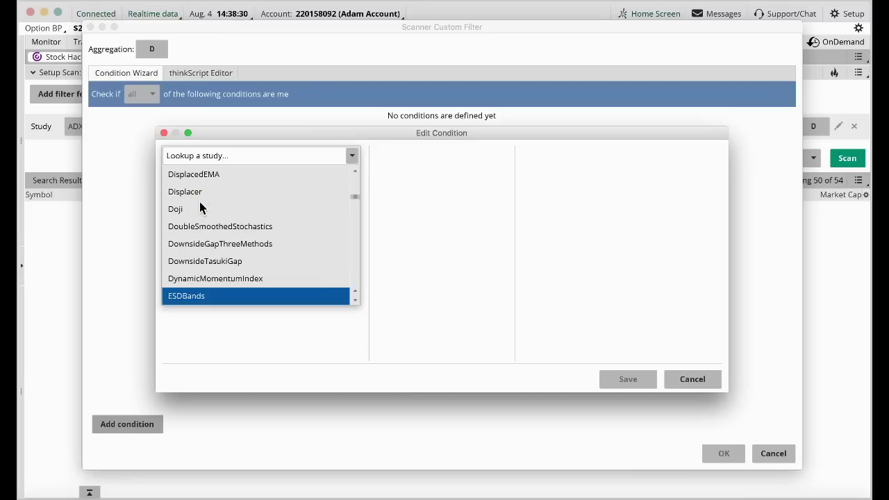
pyautogui.click(198, 157)
pyautogui.write('expon')
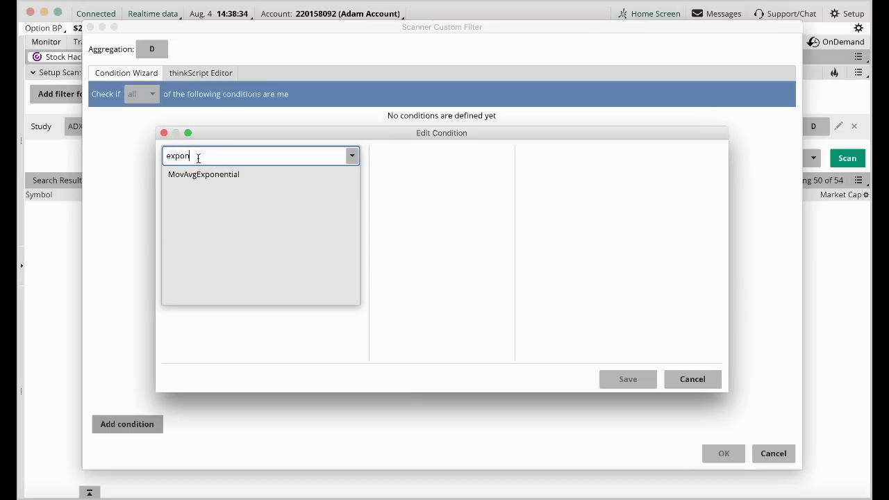
pyautogui.click(202, 176)
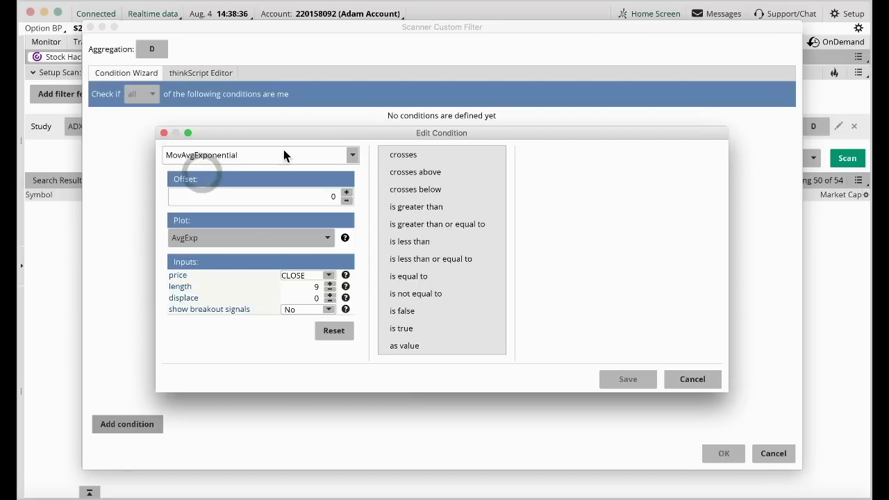
pyautogui.click(318, 288)
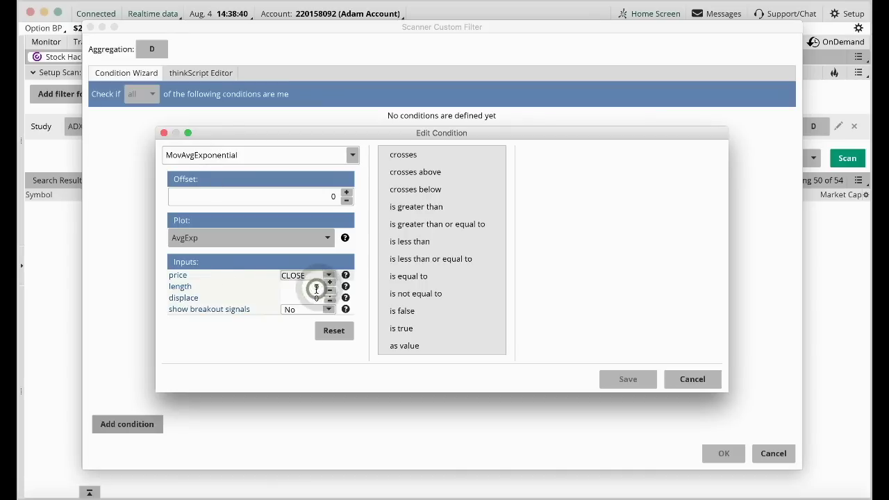
pyautogui.write('20')
pyautogui.press('Tab')
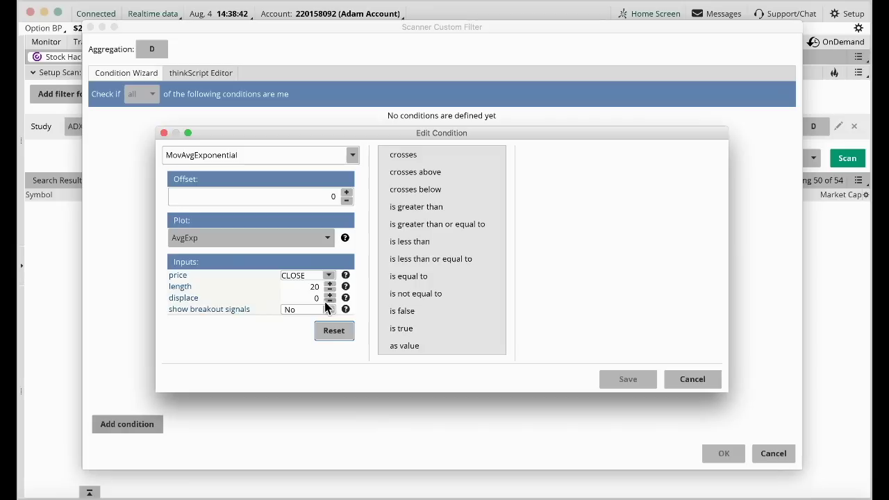
# Complete the condition as "is greater than" MovAvgExponential with a length of 40 and save it.
pyautogui.click(414, 208)
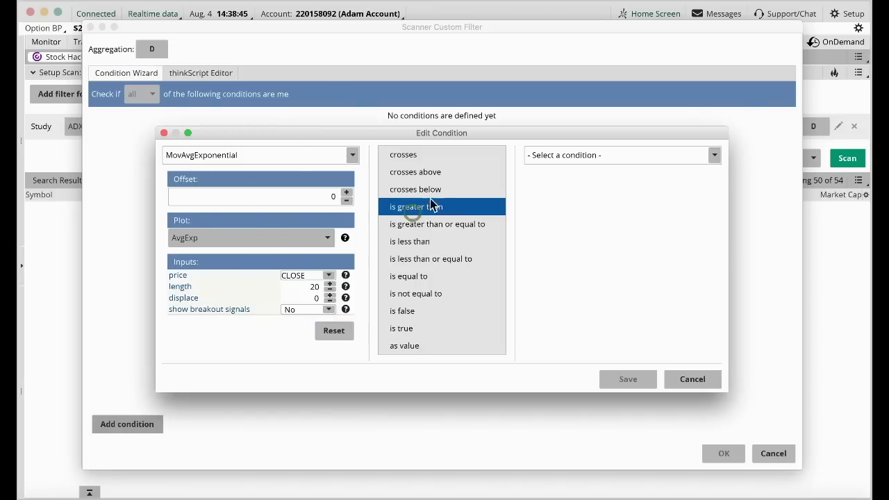
pyautogui.click(713, 155)
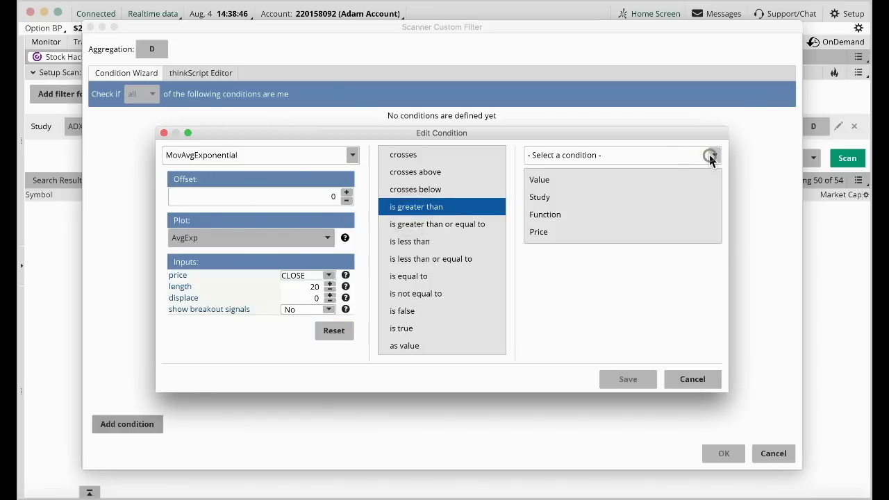
pyautogui.click(542, 197)
pyautogui.click(558, 158)
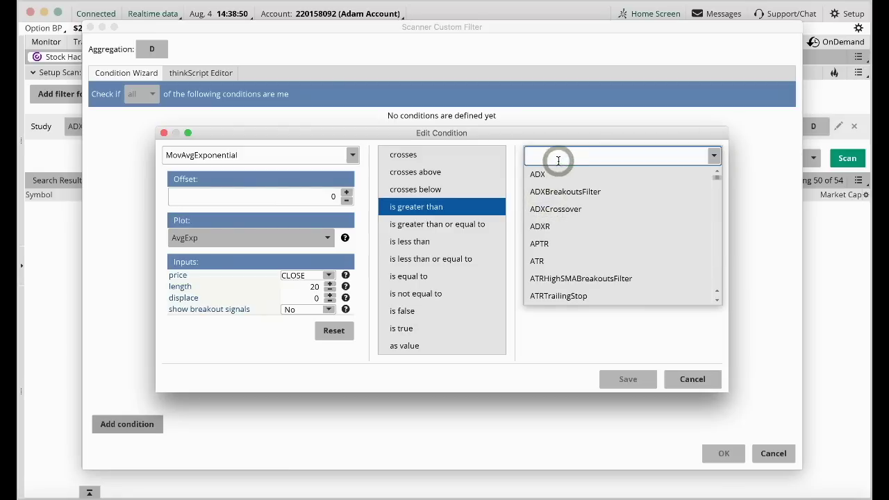
pyautogui.write('expone')
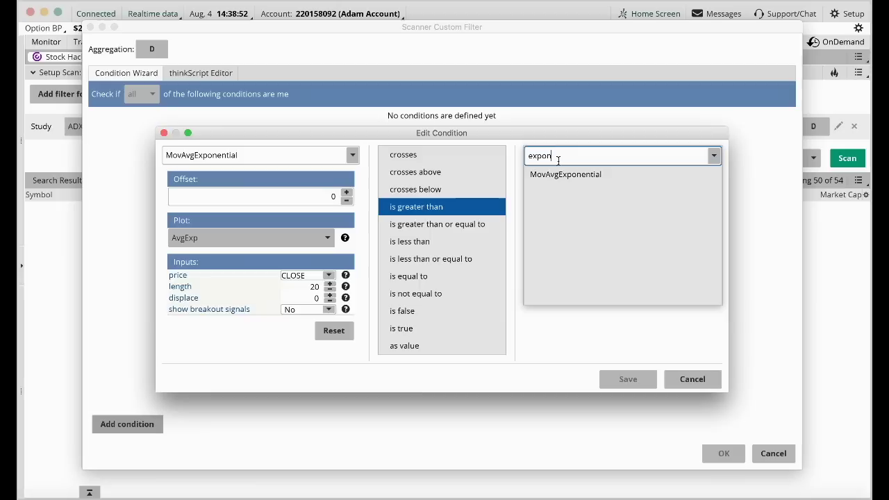
pyautogui.click(561, 178)
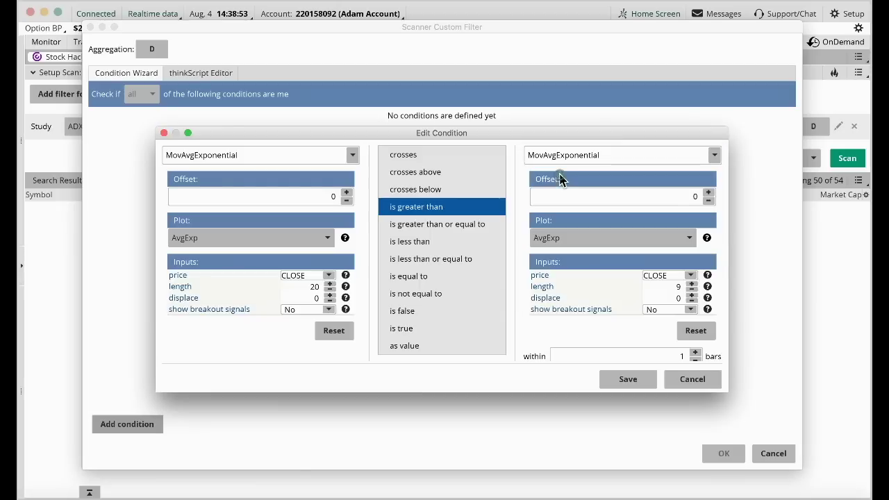
pyautogui.click(678, 287)
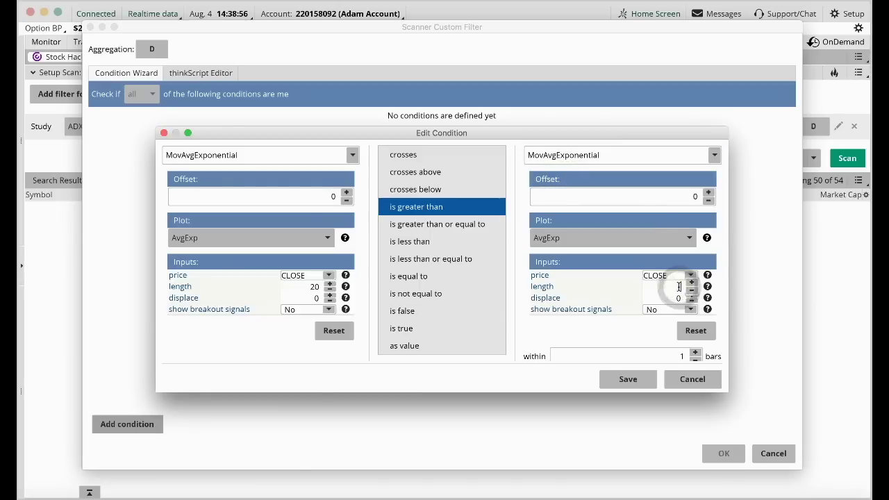
pyautogui.write('40')
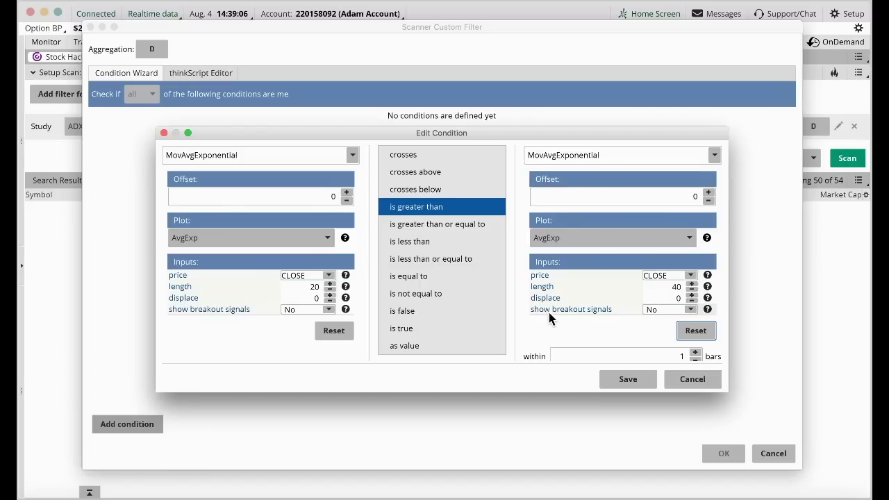
pyautogui.click(619, 378)
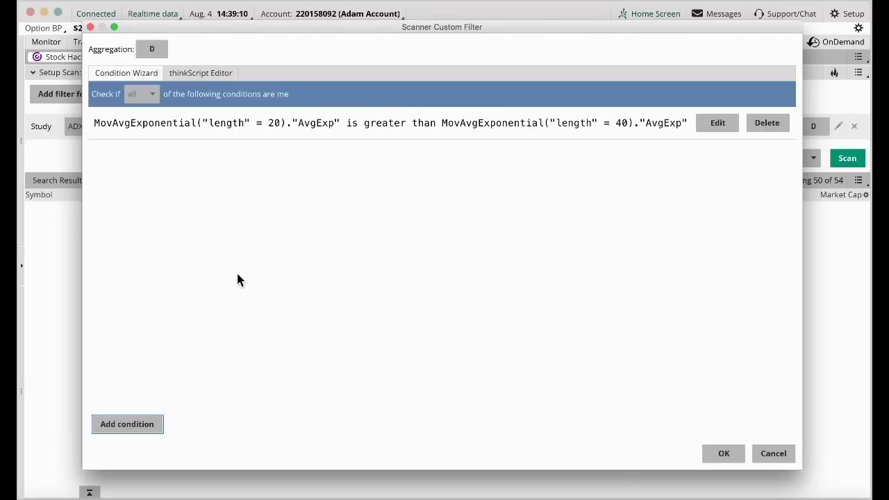
# Add a second condition whose first operand is the SimpleMovingAvg study with a length of 50.
pyautogui.click(142, 427)
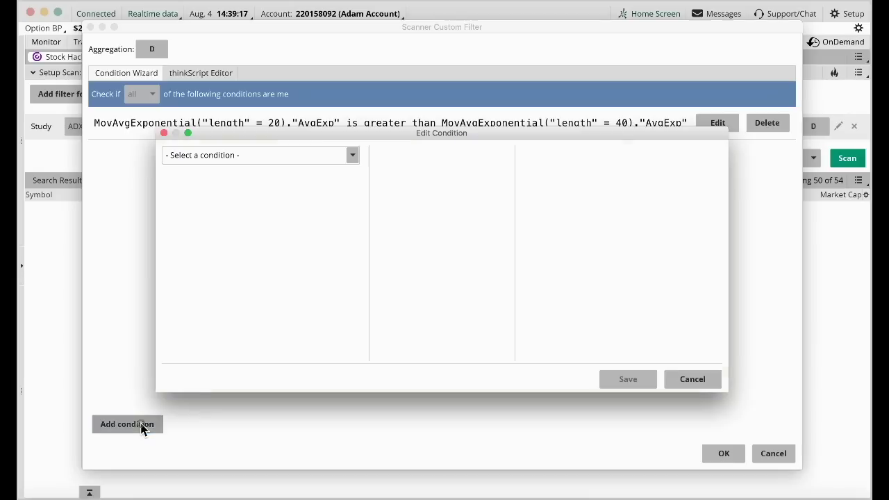
pyautogui.click(232, 156)
pyautogui.click(224, 197)
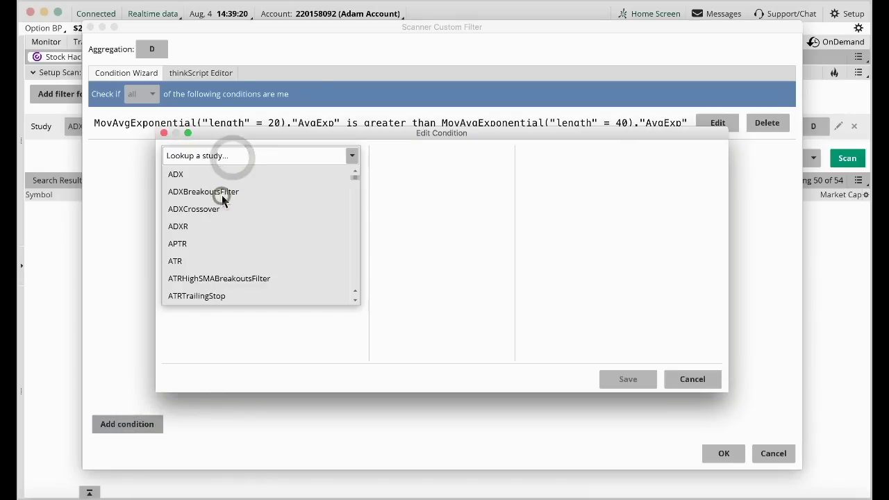
pyautogui.click(212, 156)
pyautogui.write('sim')
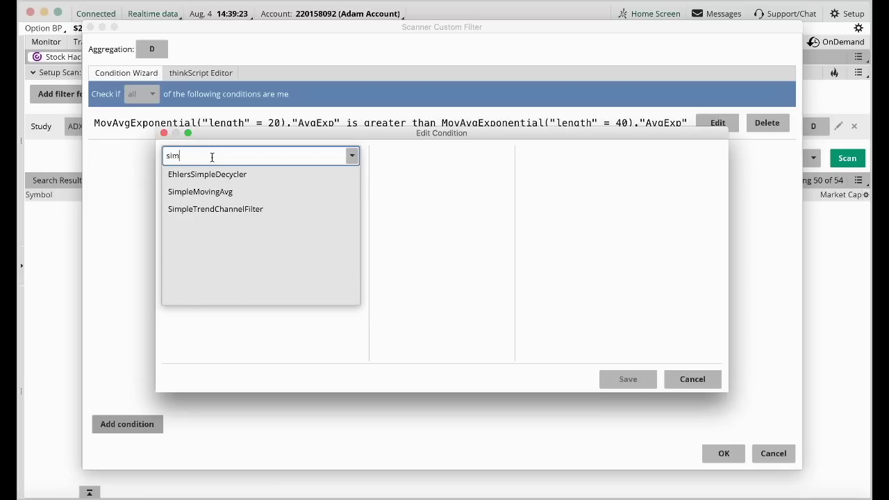
pyautogui.click(206, 193)
pyautogui.click(316, 286)
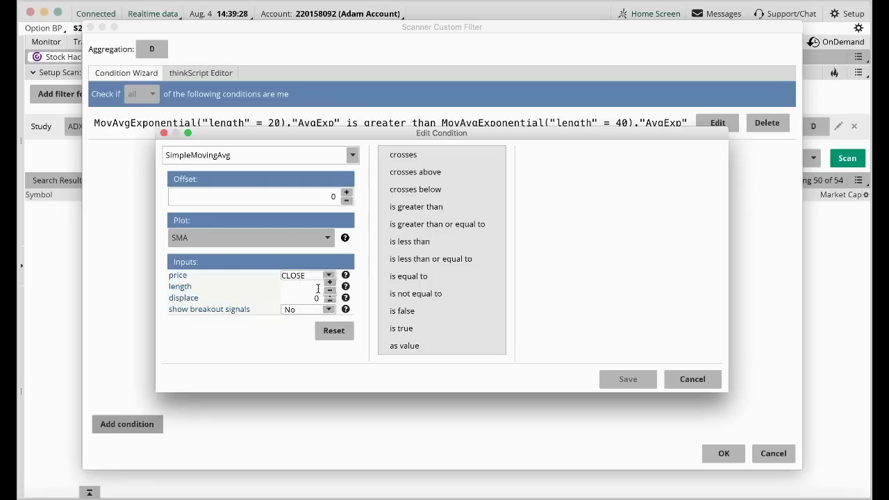
pyautogui.write('50')
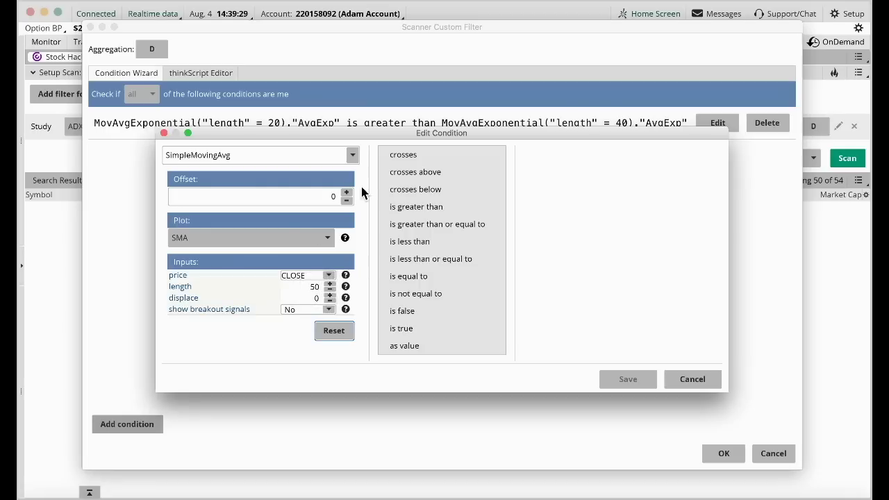
# Complete the condition as "is greater than" with the SimpleMovingAvg study as the second operand.
pyautogui.click(401, 213)
pyautogui.click(714, 155)
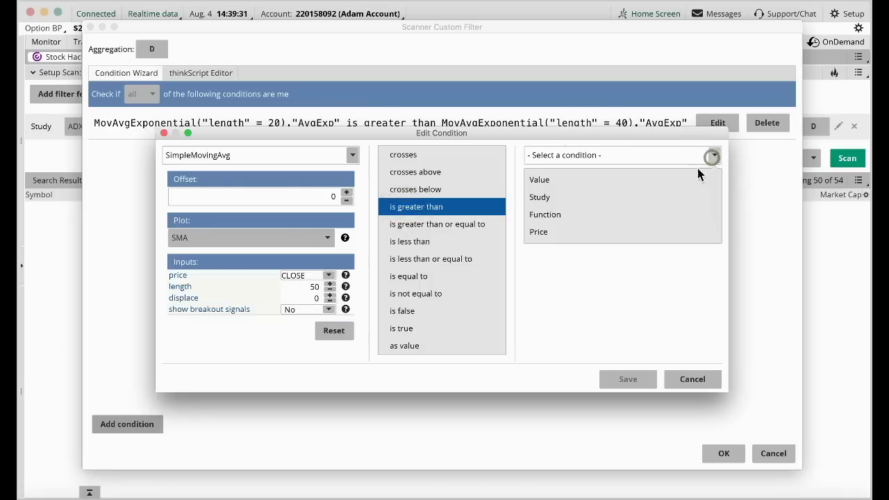
pyautogui.click(671, 203)
pyautogui.click(604, 159)
pyautogui.write('moving')
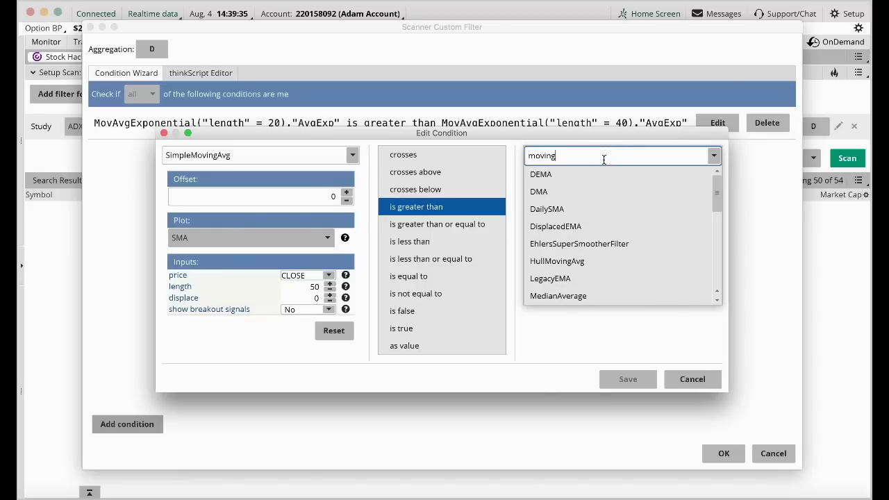
pyautogui.press('Left')
pyautogui.press('Left')
pyautogui.write('simple')
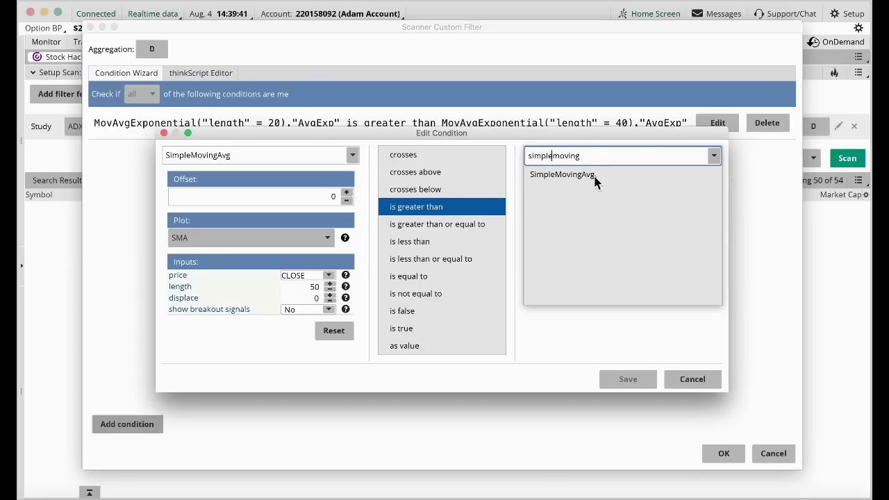
pyautogui.click(595, 178)
# Set the second SimpleMovingAvg's length to 150, save the condition and start a third one.
pyautogui.click(678, 288)
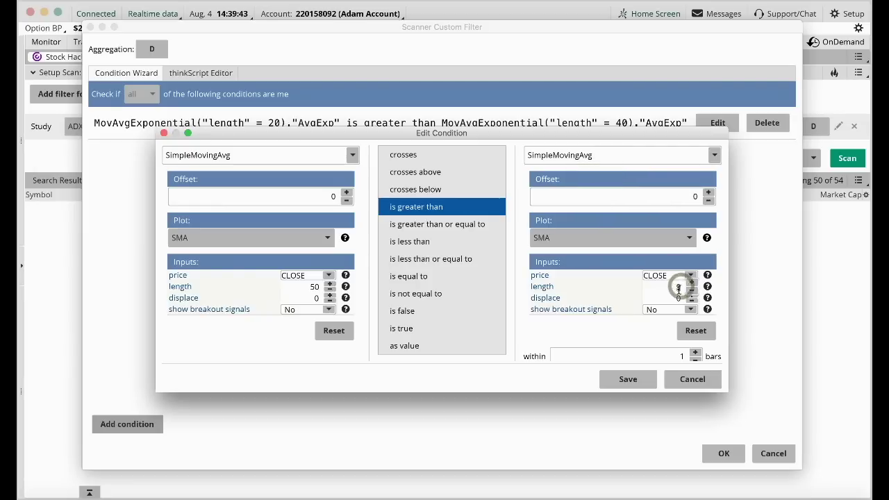
pyautogui.write('150')
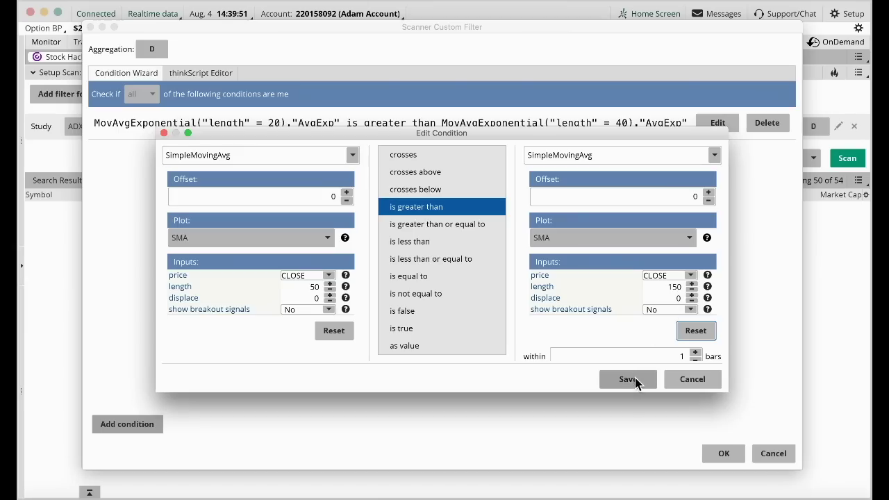
pyautogui.click(575, 436)
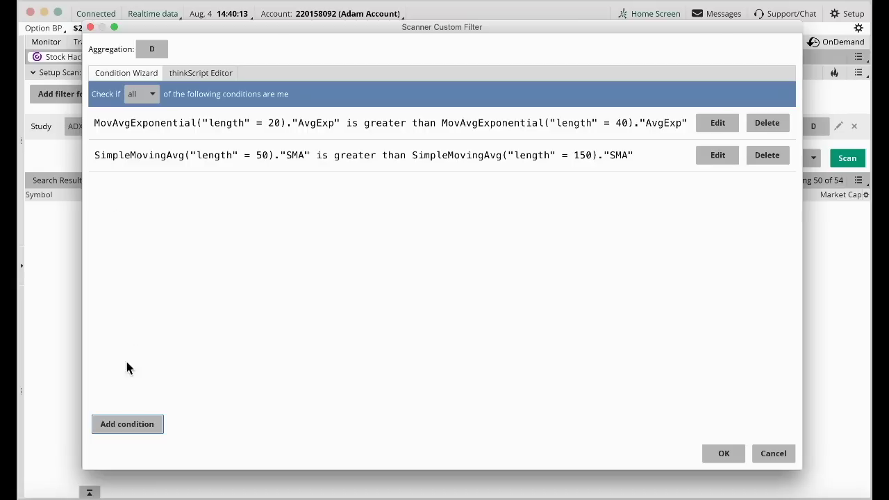
pyautogui.click(125, 421)
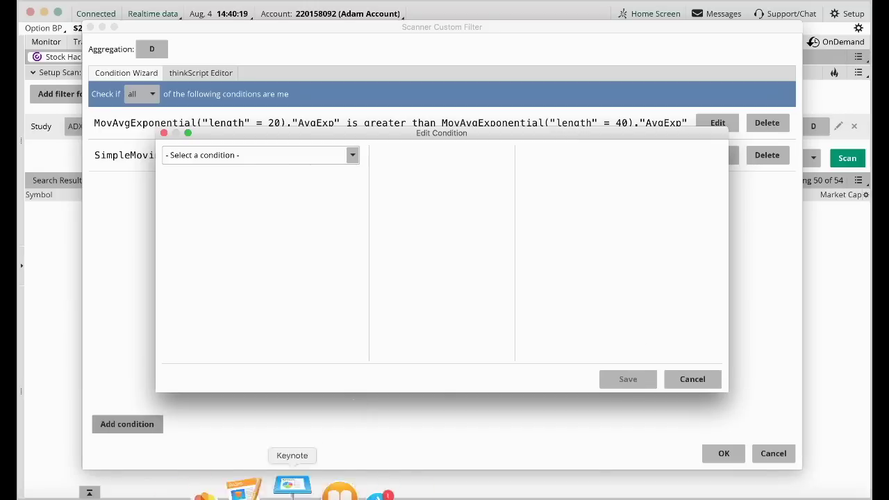
# Switch to Keynote, review the "Dip on the Uptrend" slide in the Trade setups presentation, and return to thinkorswim.
pyautogui.click(296, 480)
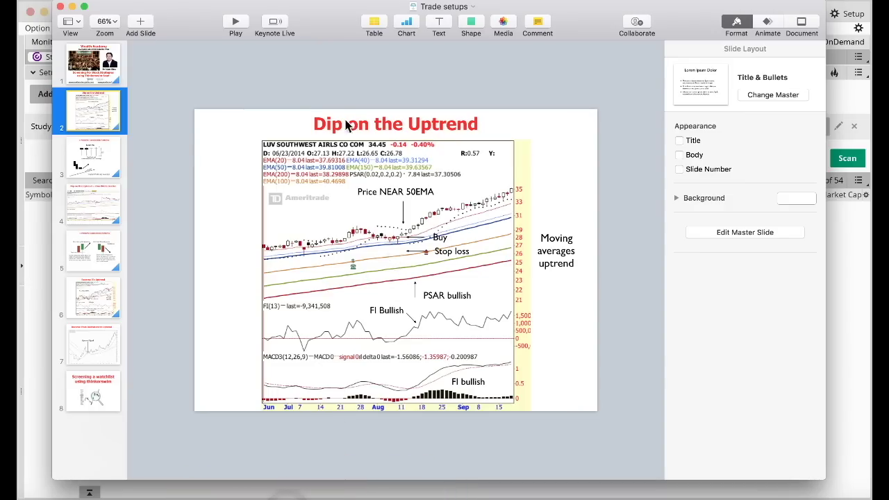
pyautogui.click(237, 26)
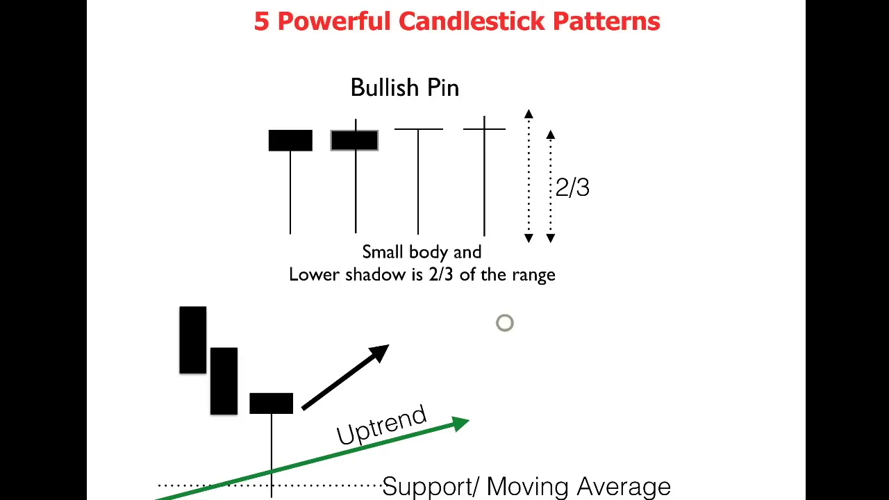
pyautogui.press('Escape')
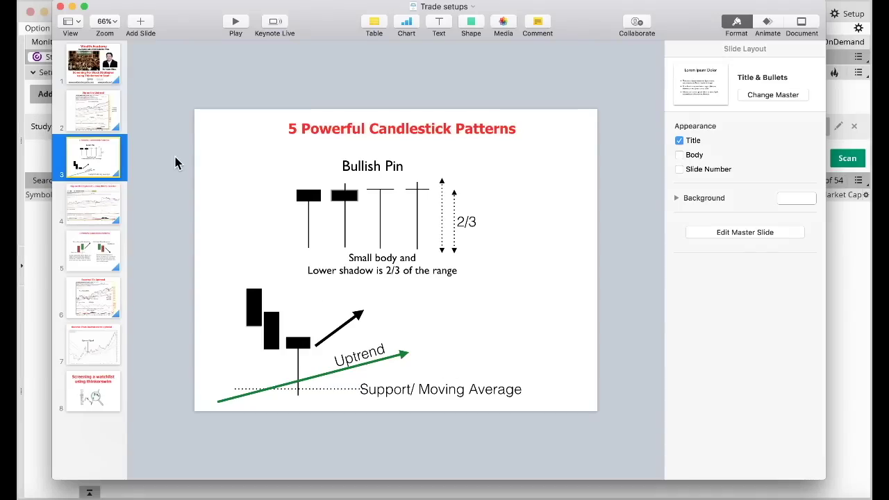
pyautogui.click(95, 118)
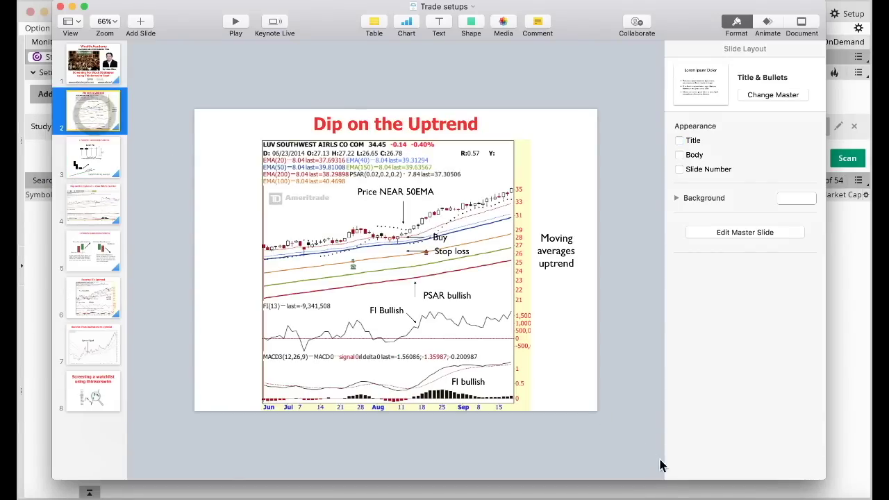
pyautogui.click(697, 476)
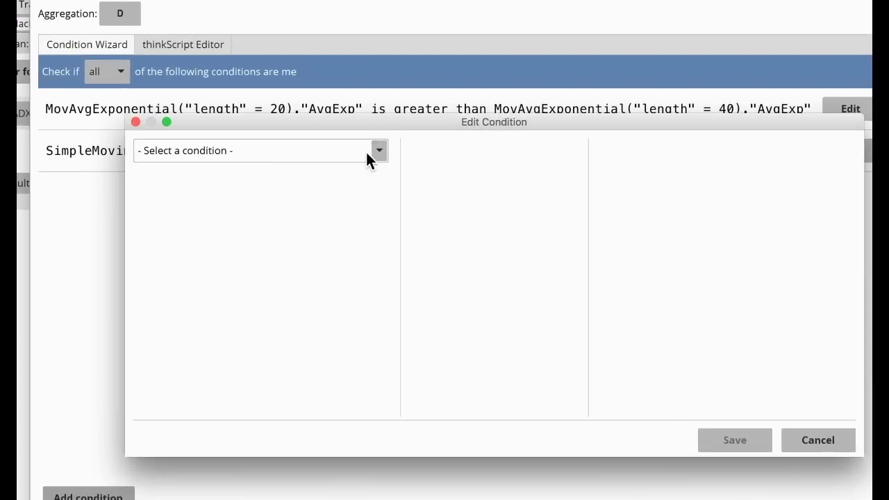
# Make the low price the third condition's first operand, with "is less than" as the comparison.
pyautogui.click(352, 157)
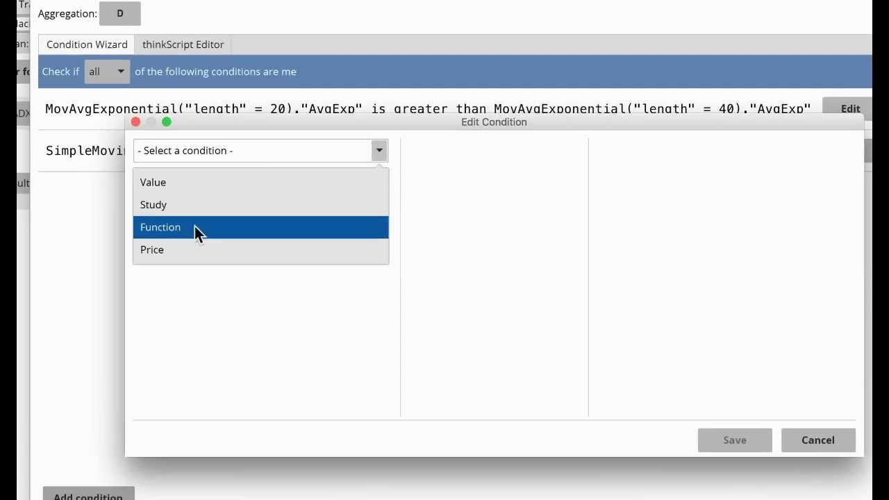
pyautogui.click(161, 251)
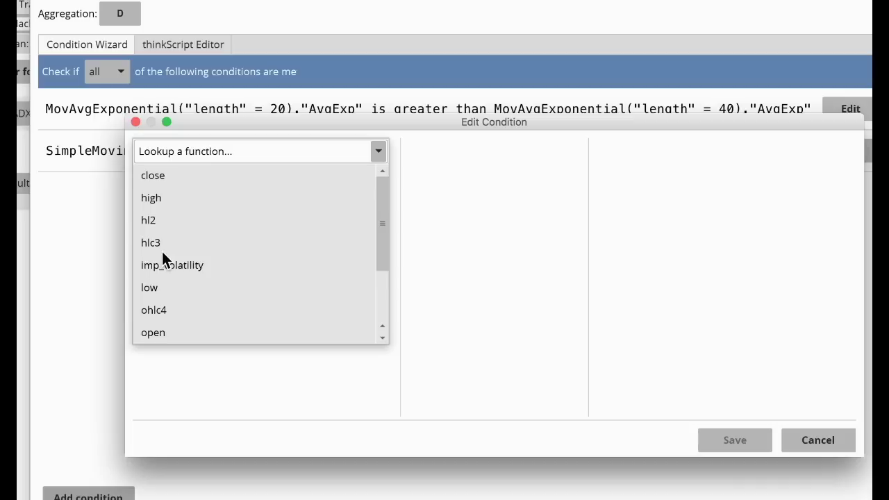
pyautogui.click(150, 289)
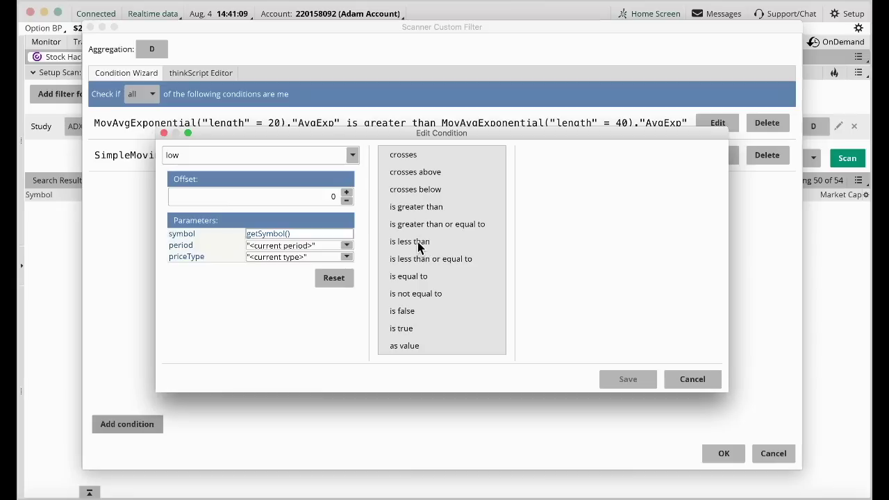
pyautogui.click(461, 269)
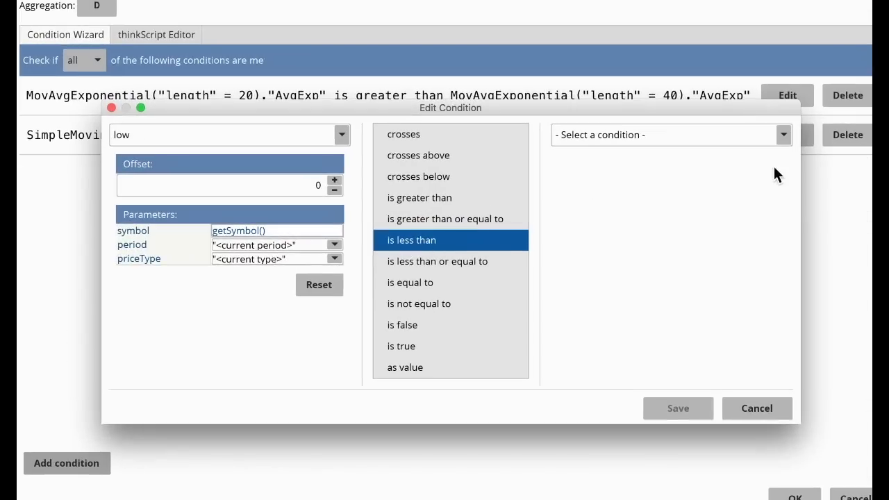
# Choose the SimpleMovingAvg study as the second operand and set its length to 50.
pyautogui.click(784, 132)
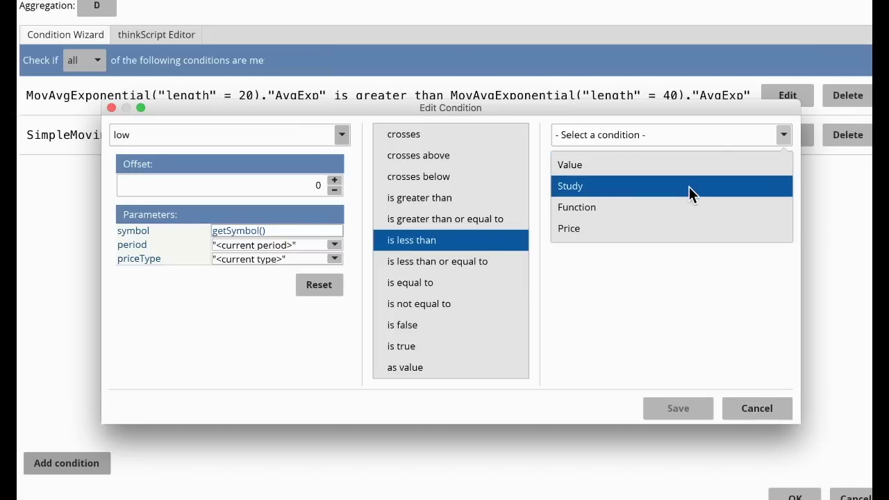
pyautogui.click(656, 187)
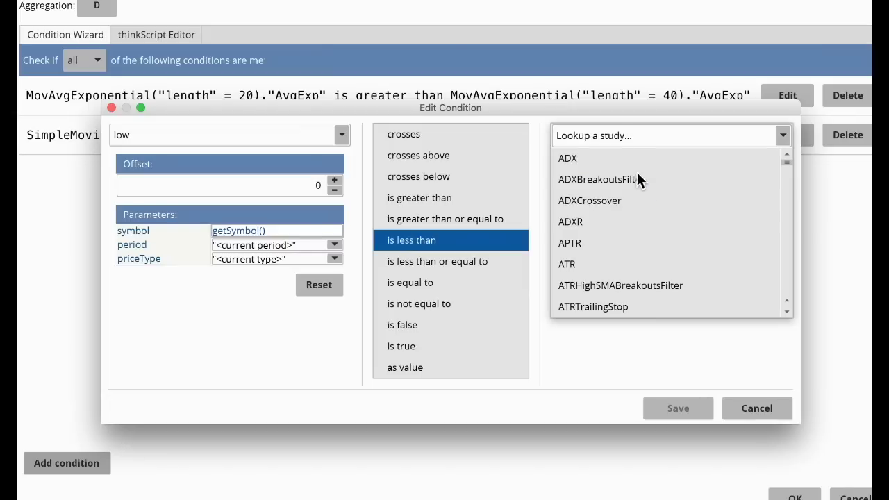
pyautogui.click(614, 136)
pyautogui.write('simple')
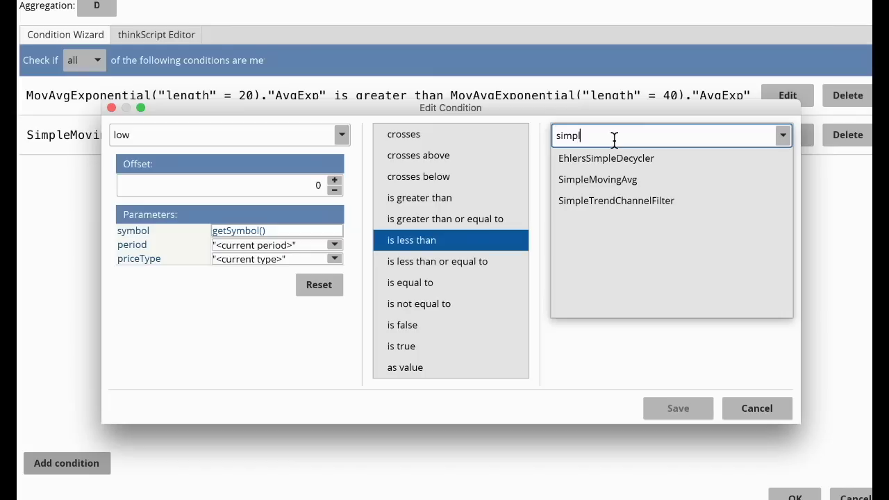
pyautogui.click(613, 182)
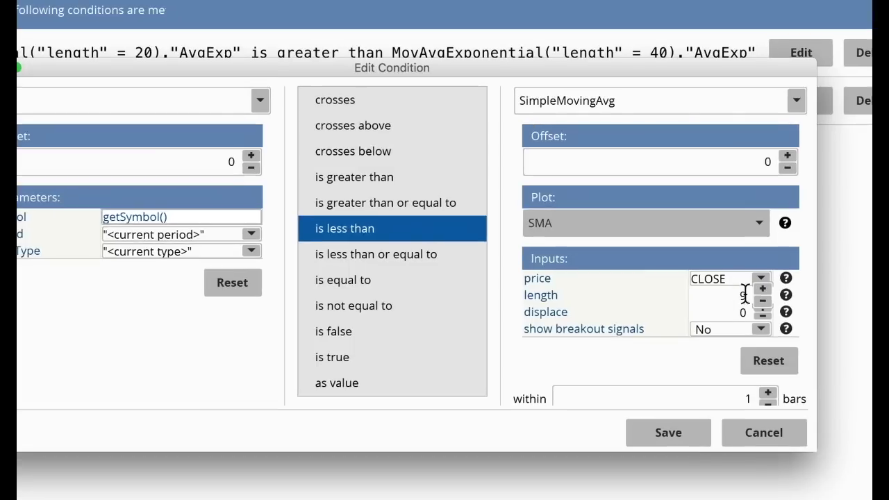
pyautogui.click(742, 297)
pyautogui.press('BackSpace')
pyautogui.write('50')
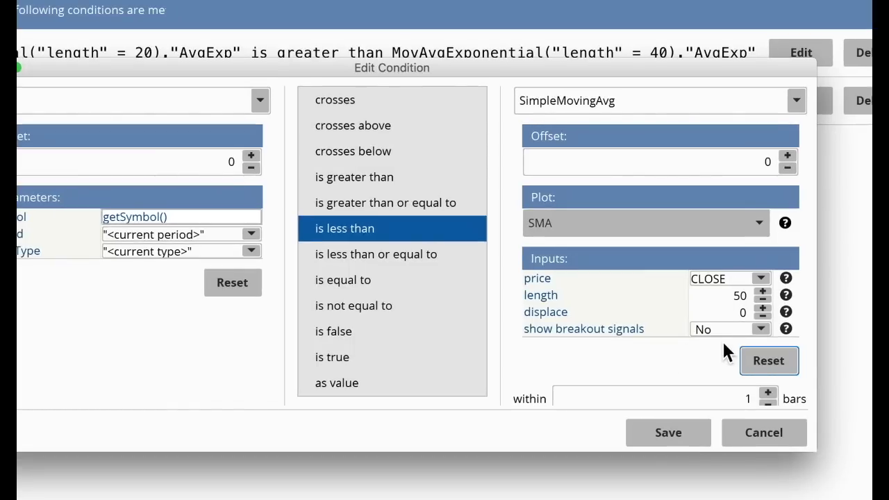
pyautogui.click(733, 297)
pyautogui.write('1')
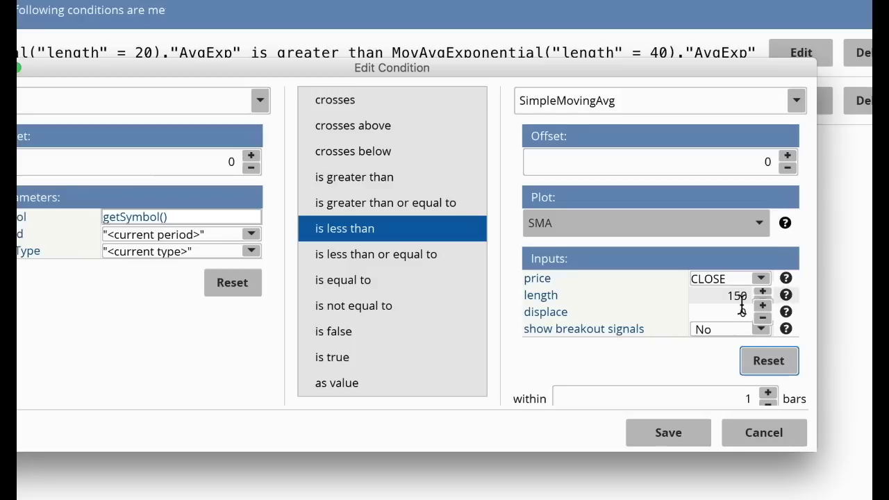
pyautogui.click(731, 298)
pyautogui.press('Delete')
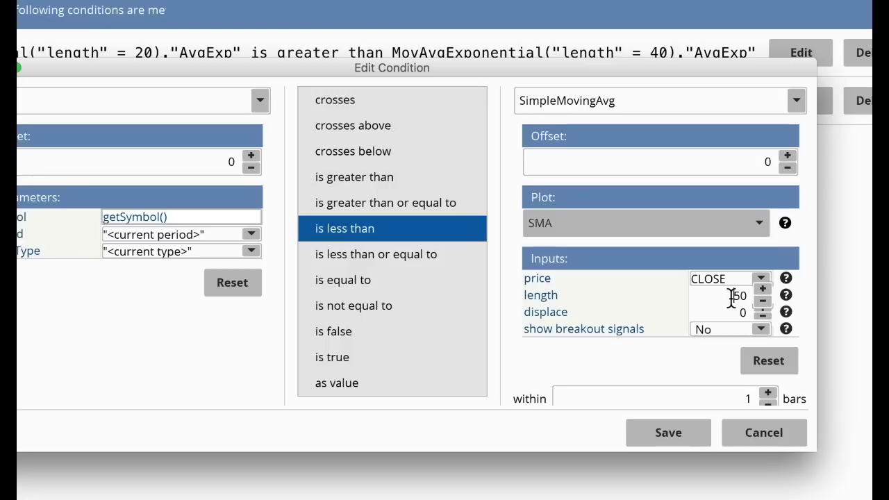
pyautogui.press('Return')
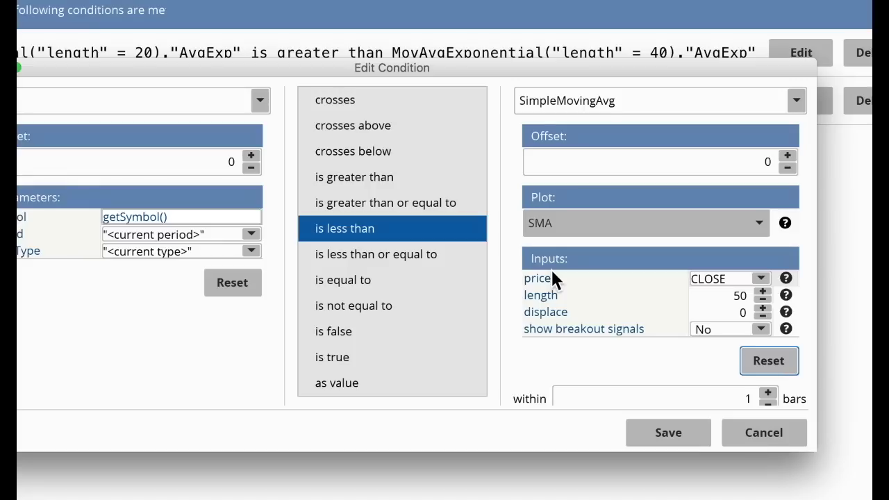
# Save the low price condition, reopen it for editing and set it to apply within 2 bars.
pyautogui.click(669, 433)
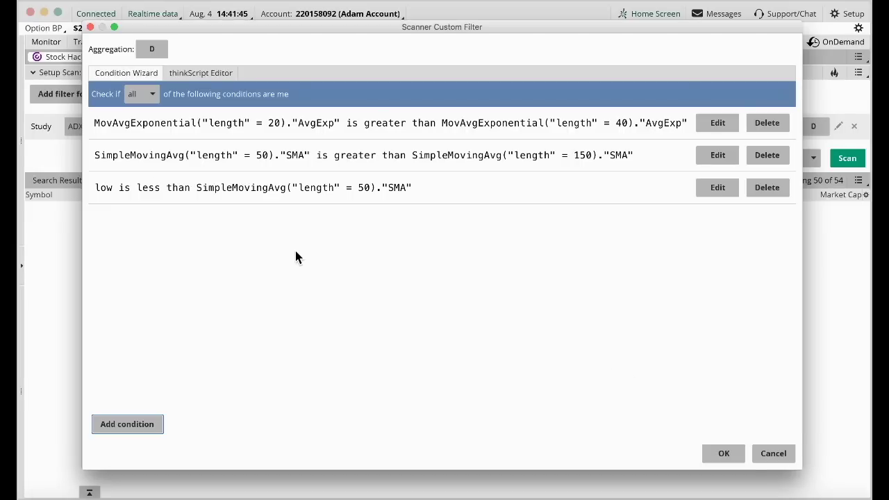
pyautogui.click(718, 188)
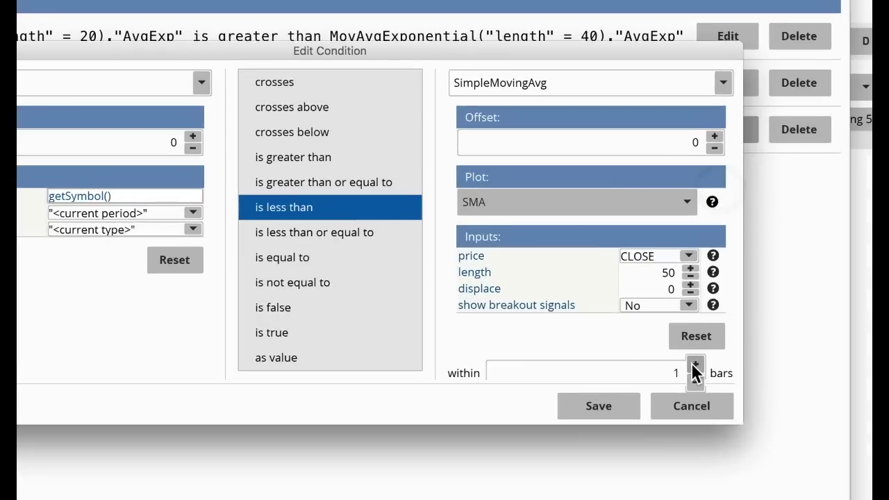
pyautogui.click(695, 366)
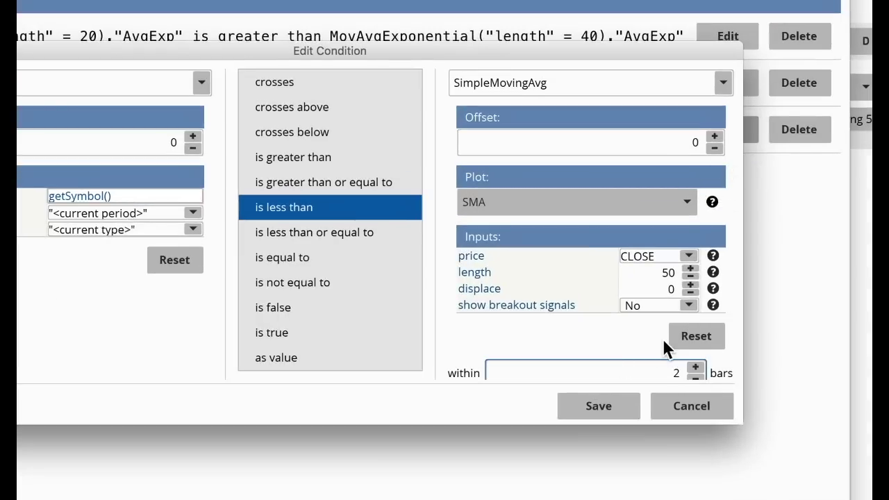
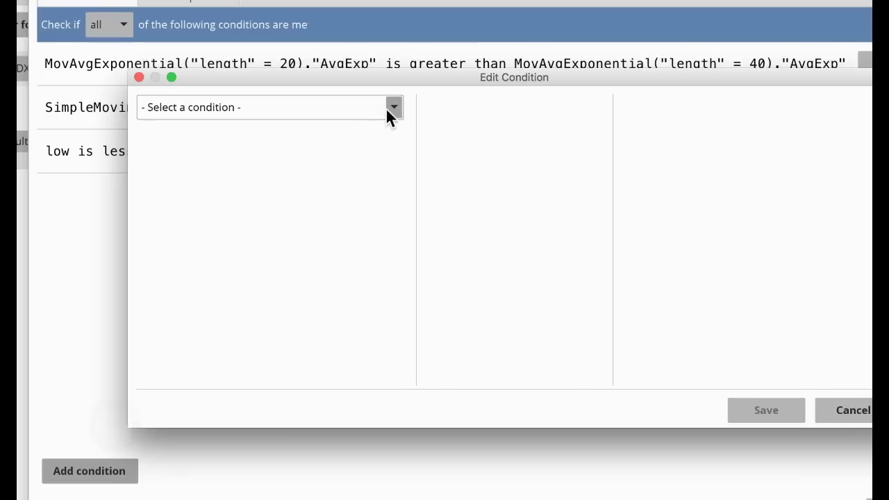
# Make the open price the new condition's first operand, with "is greater than" as the comparison.
pyautogui.click(268, 207)
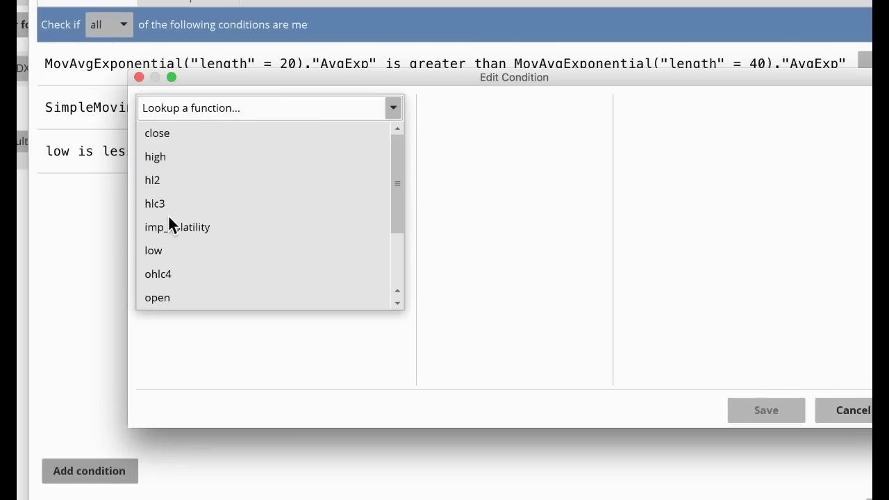
pyautogui.click(173, 298)
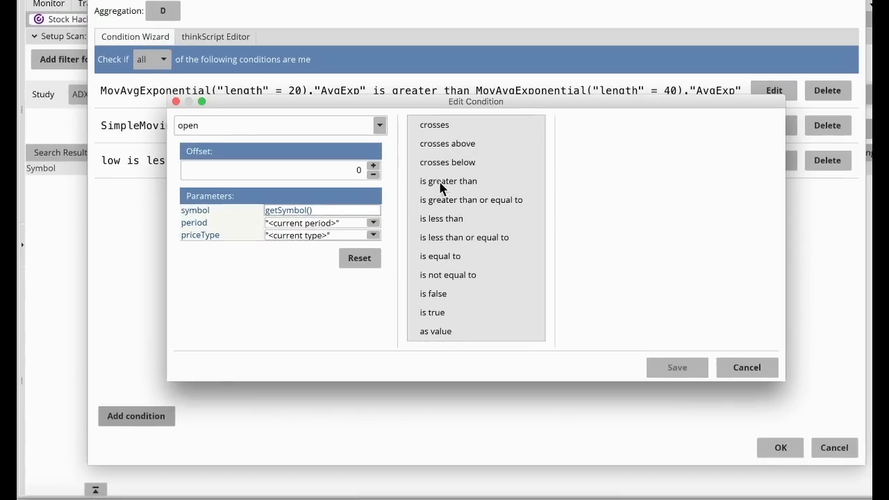
pyautogui.click(468, 179)
# Set the second operand to SimpleMovingAvg with a length of 50 and make the condition apply within 2 bars.
pyautogui.click(769, 126)
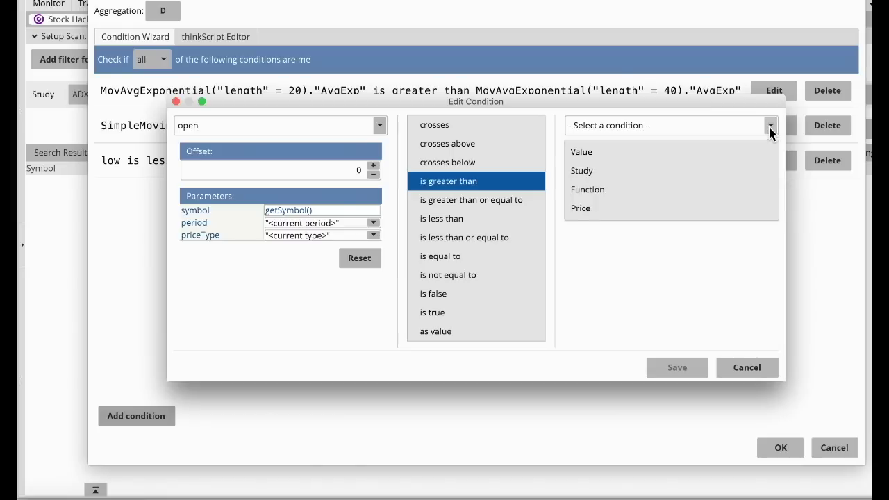
pyautogui.click(674, 170)
pyautogui.click(630, 126)
pyautogui.write('simple')
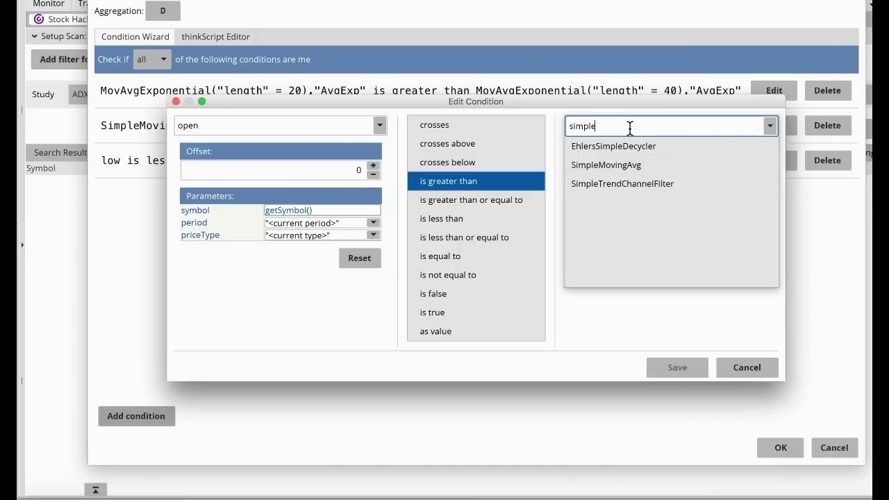
pyautogui.click(630, 165)
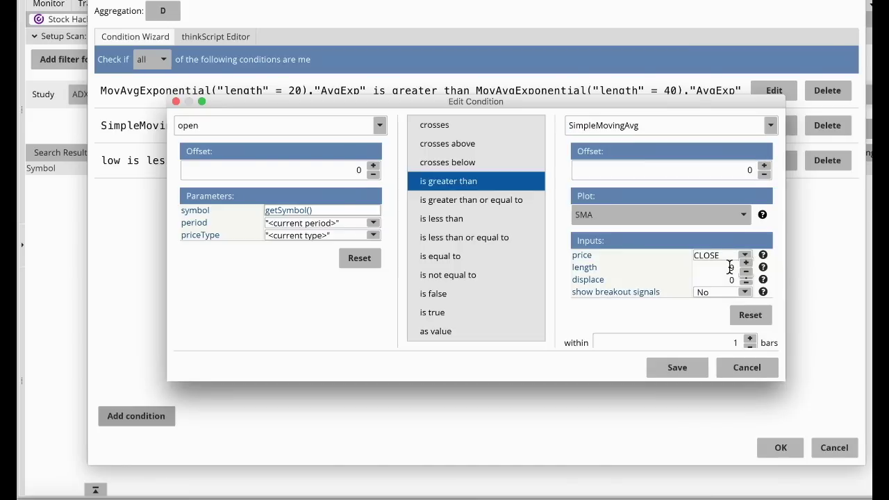
pyautogui.write('50')
pyautogui.press('Tab')
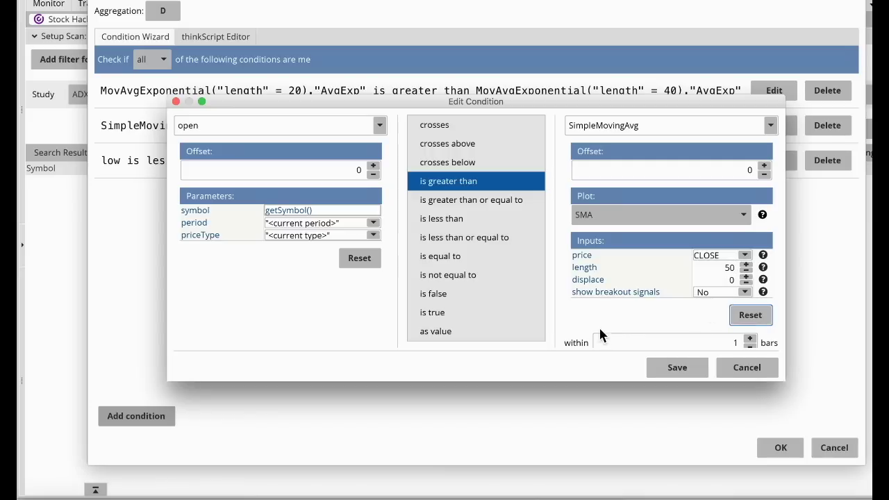
pyautogui.click(750, 337)
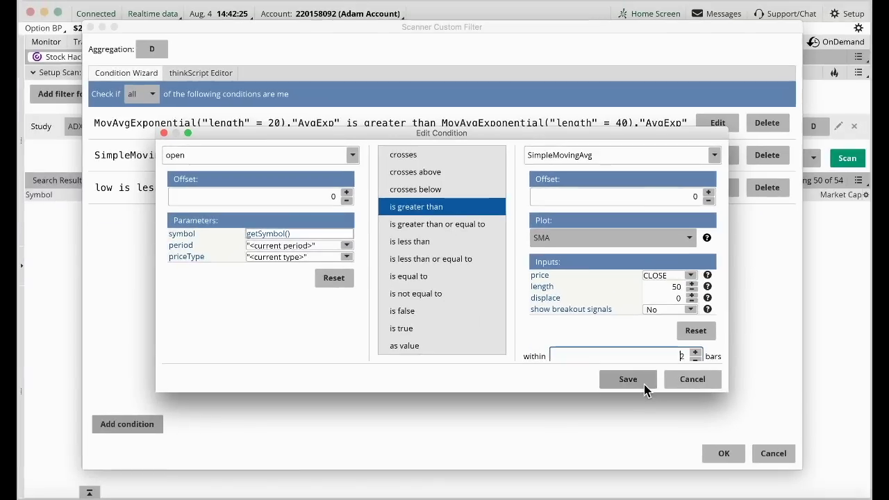
# Save the open price condition and add another with the close price as first operand and "is greater than" as comparison.
pyautogui.click(649, 368)
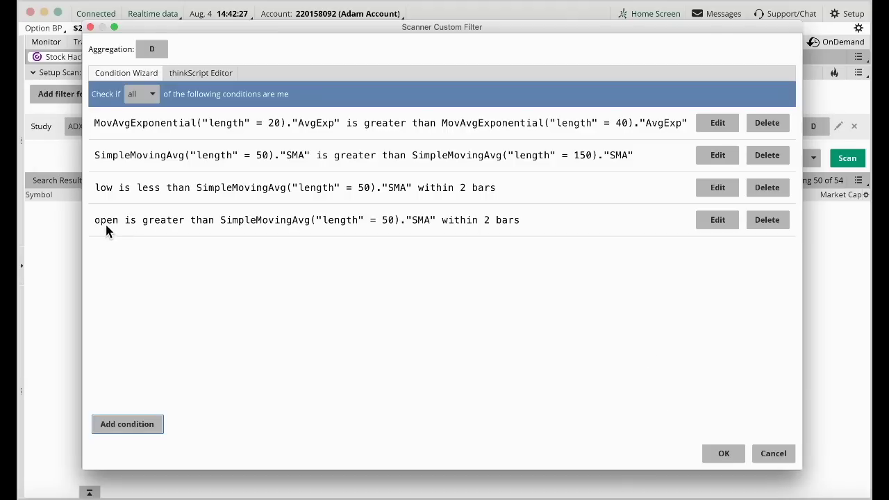
pyautogui.click(146, 425)
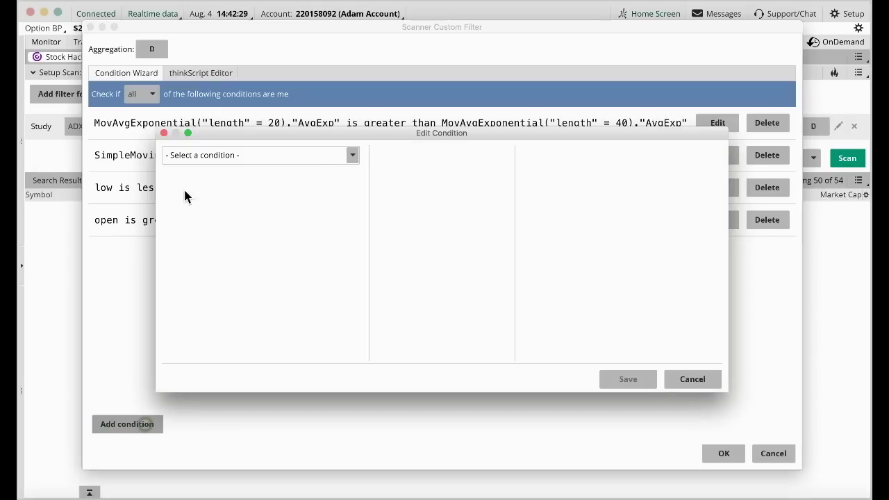
pyautogui.click(352, 155)
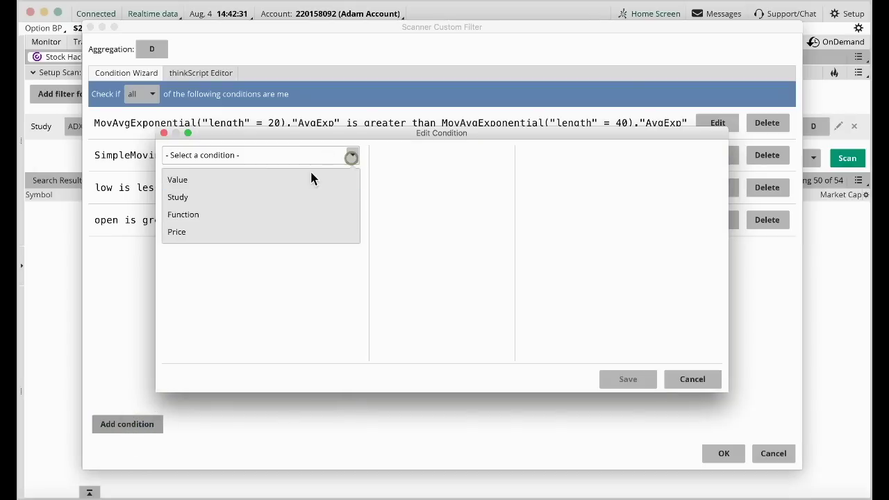
pyautogui.click(233, 234)
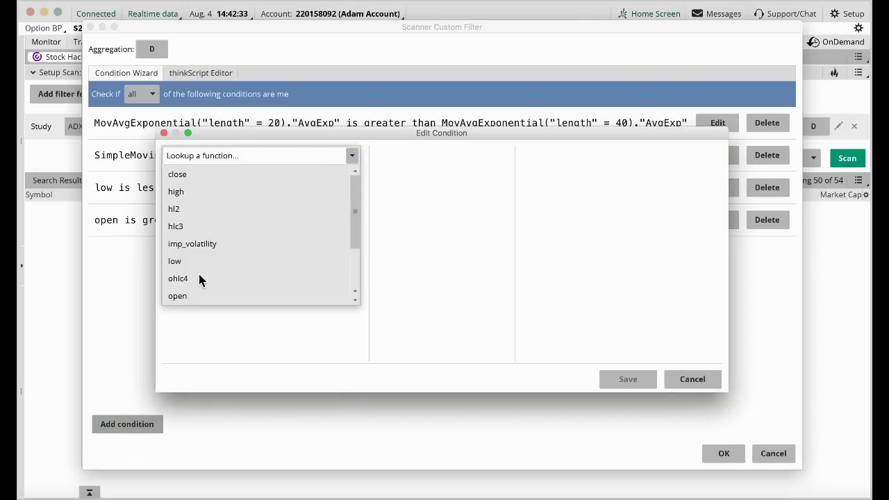
pyautogui.click(182, 175)
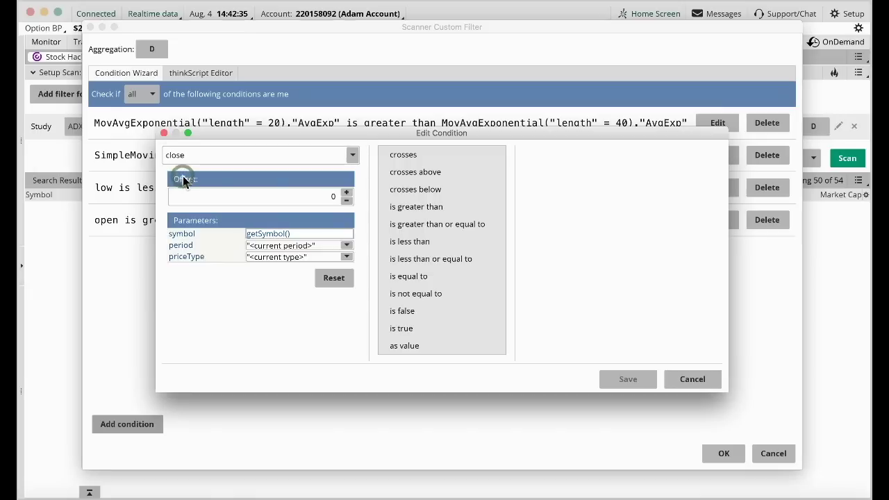
pyautogui.click(437, 207)
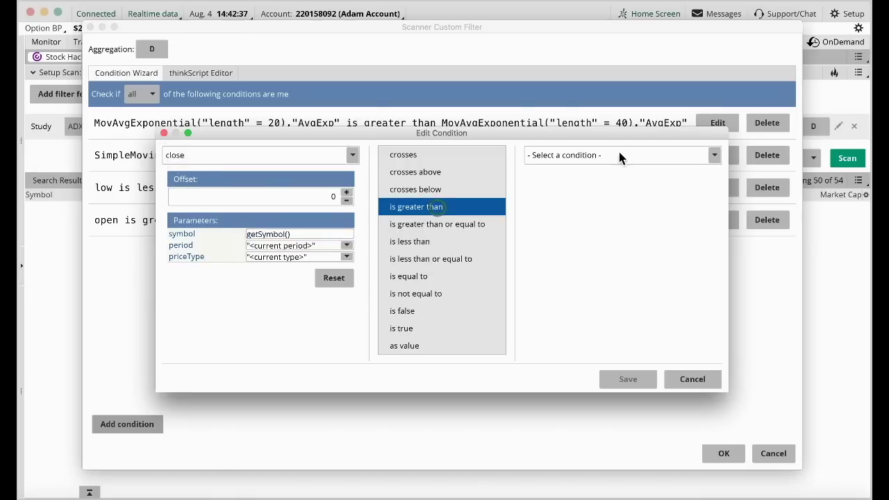
# Set the close price condition's second operand to the SimpleMovingAvg study with a length of 50.
pyautogui.click(708, 155)
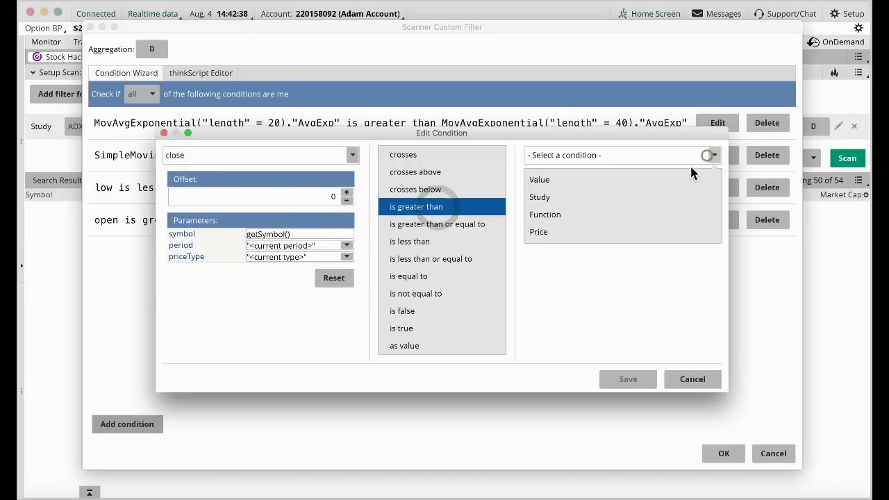
pyautogui.click(641, 200)
pyautogui.click(589, 156)
pyautogui.write('simpl')
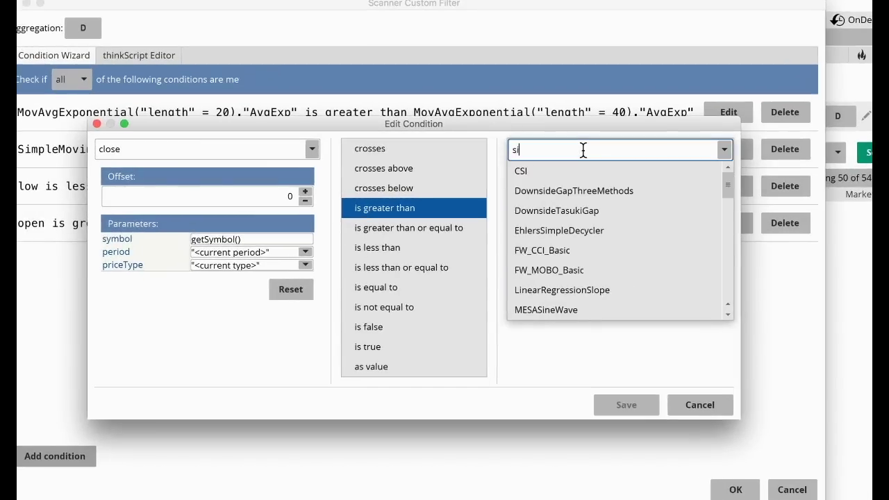
pyautogui.click(583, 188)
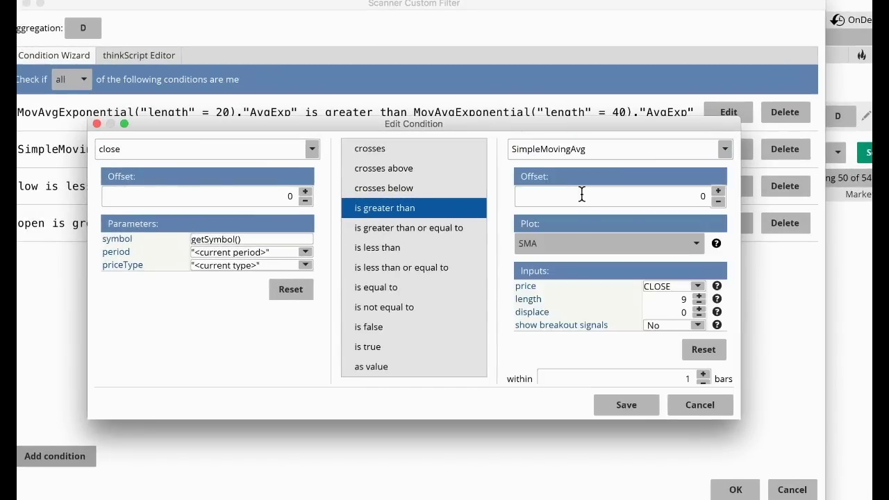
pyautogui.click(684, 300)
pyautogui.press('BackSpace')
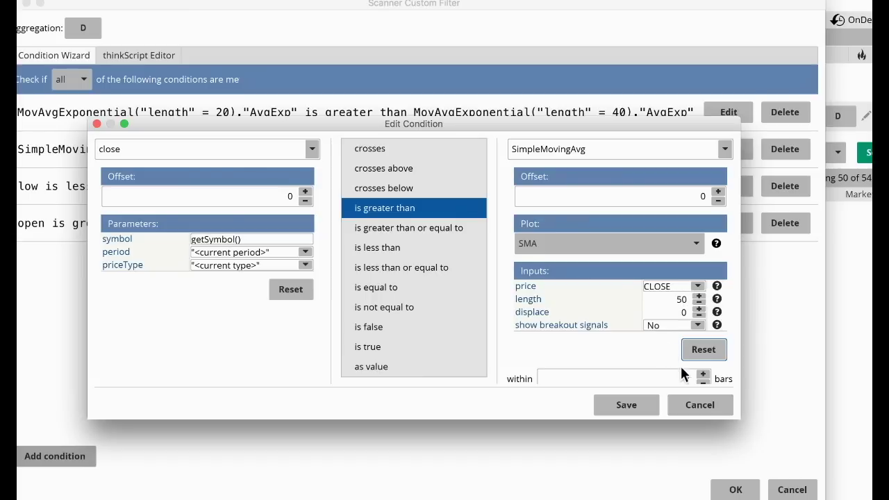
# Make the close price condition apply within 2 bars, save it and accept the custom filter.
pyautogui.click(703, 373)
pyautogui.click(629, 404)
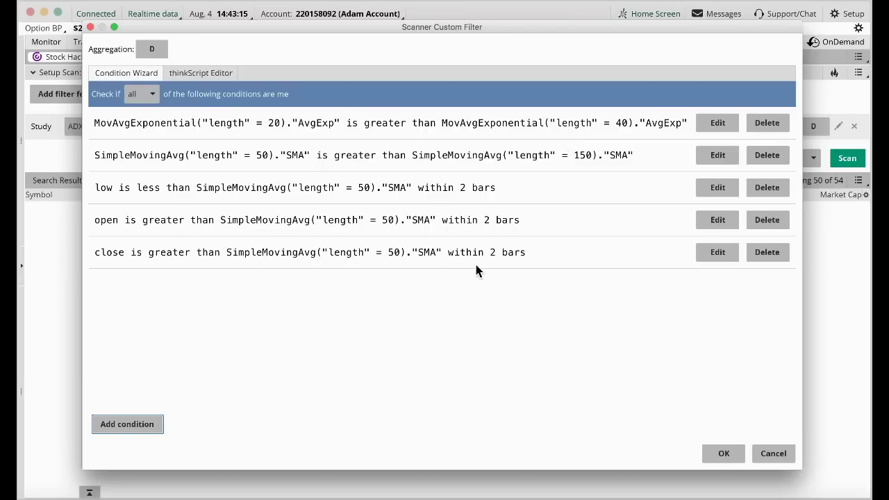
pyautogui.click(729, 454)
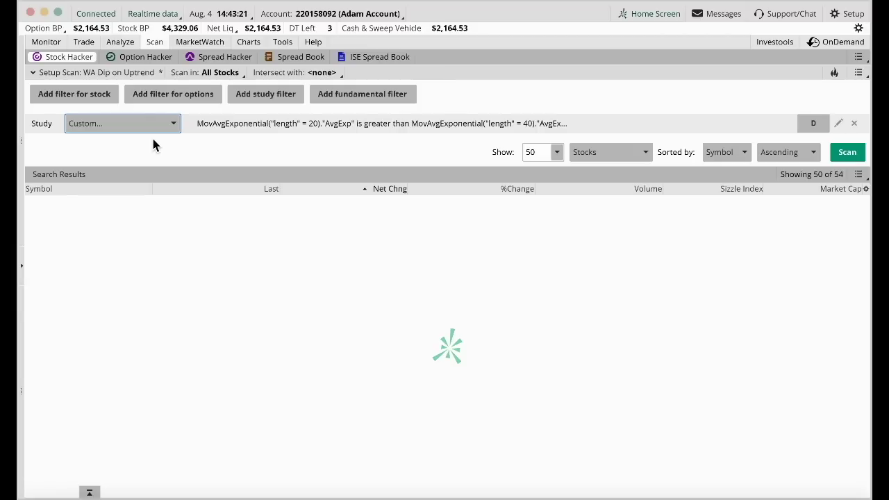
# Add an Average_Volume study filter requiring the 50-period simple moving average of volume to be greater than 150000.
pyautogui.click(258, 101)
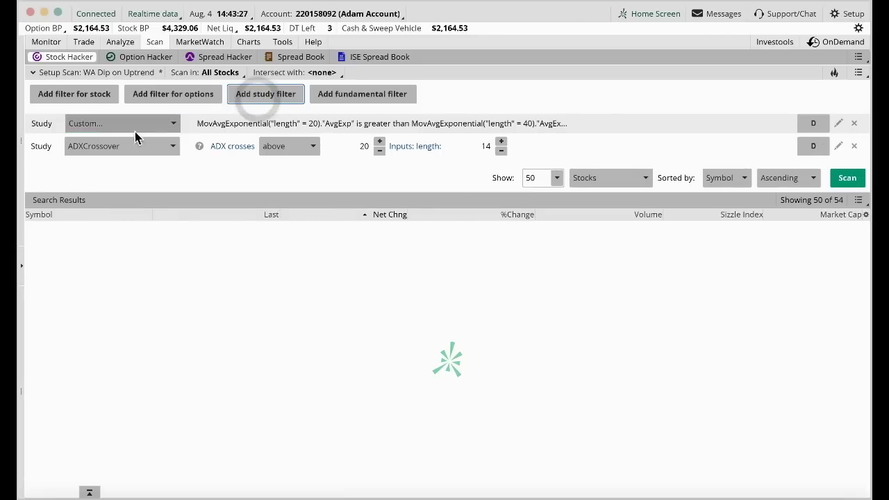
pyautogui.click(117, 149)
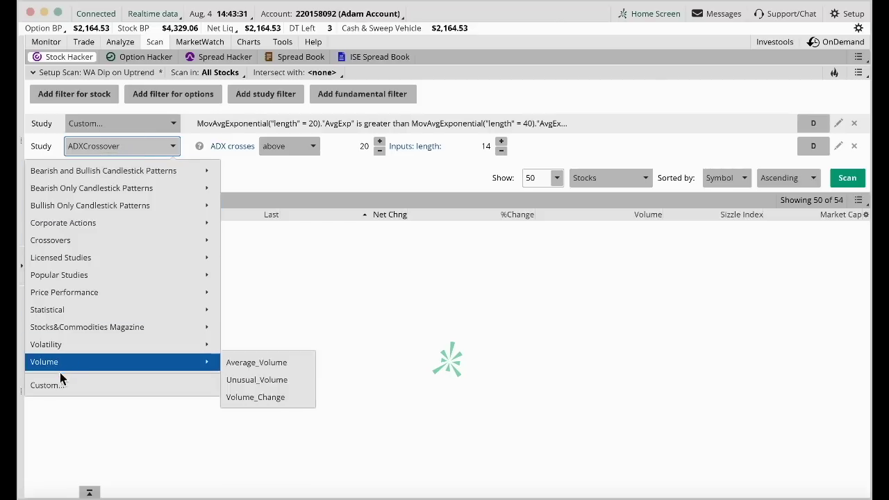
pyautogui.moveTo(58, 372)
pyautogui.click(256, 364)
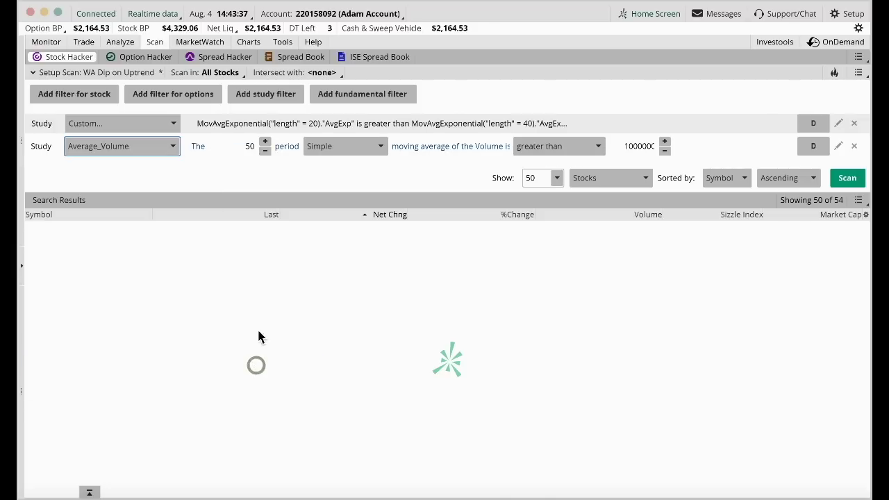
pyautogui.doubleClick(646, 148)
pyautogui.write('15000')
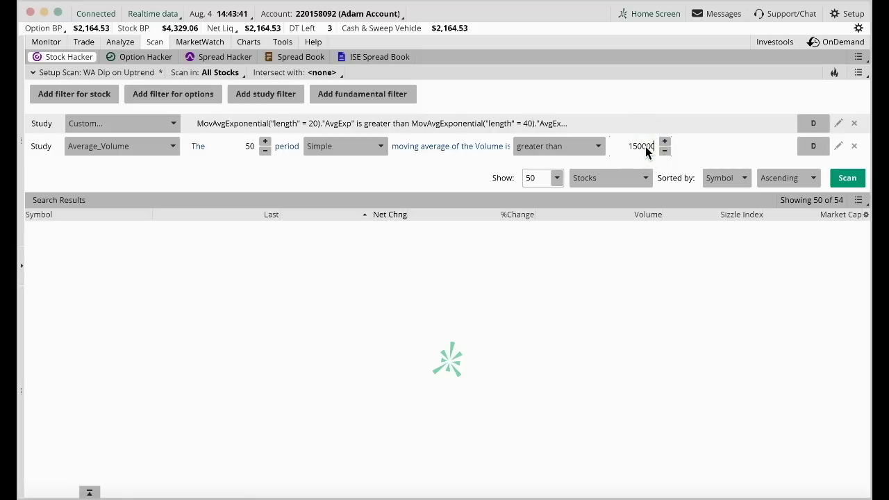
pyautogui.write('0')
# Add a stock filter on the Close price with a minimum of 2.
pyautogui.click(60, 99)
pyautogui.click(89, 127)
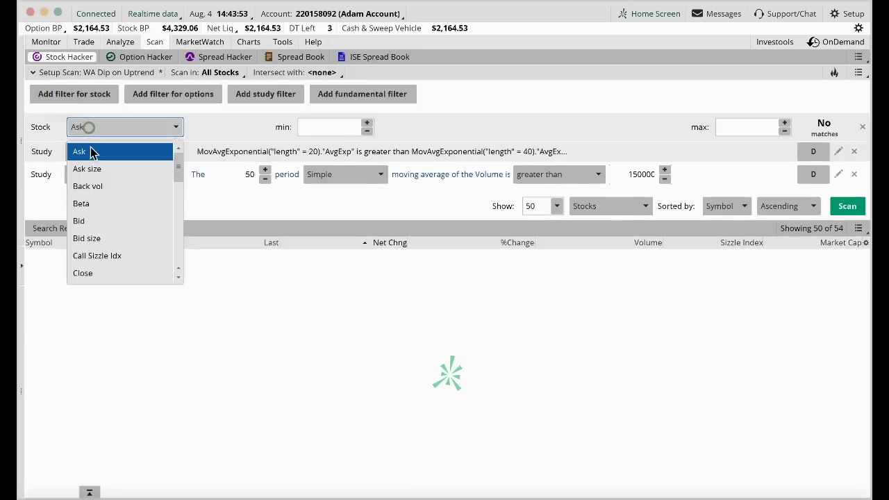
pyautogui.click(87, 273)
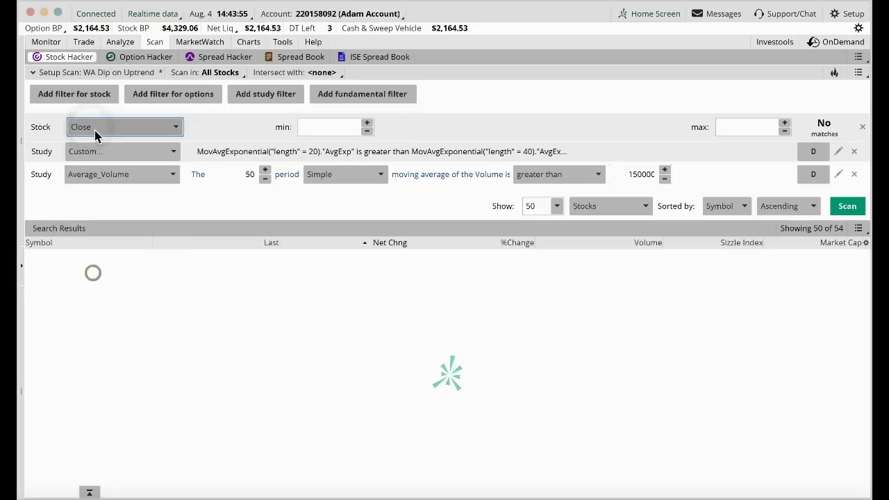
pyautogui.click(316, 135)
pyautogui.write('5')
pyautogui.press('BackSpace')
pyautogui.write('2')
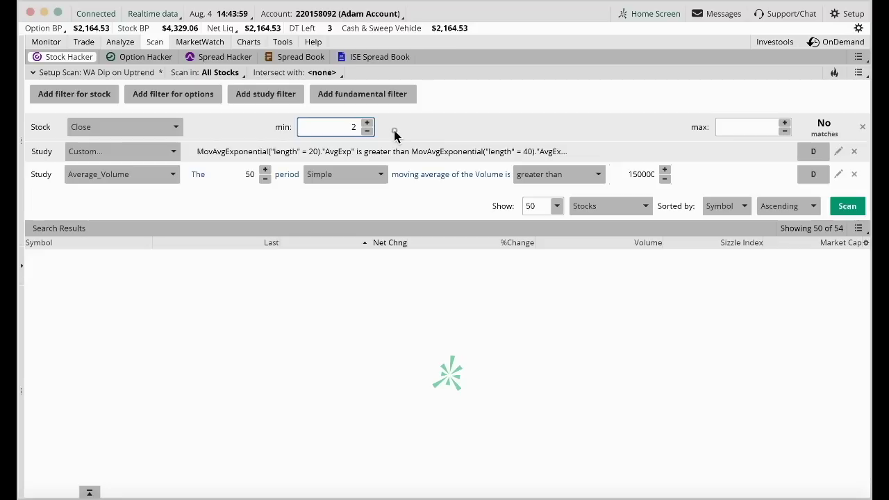
pyautogui.click(394, 131)
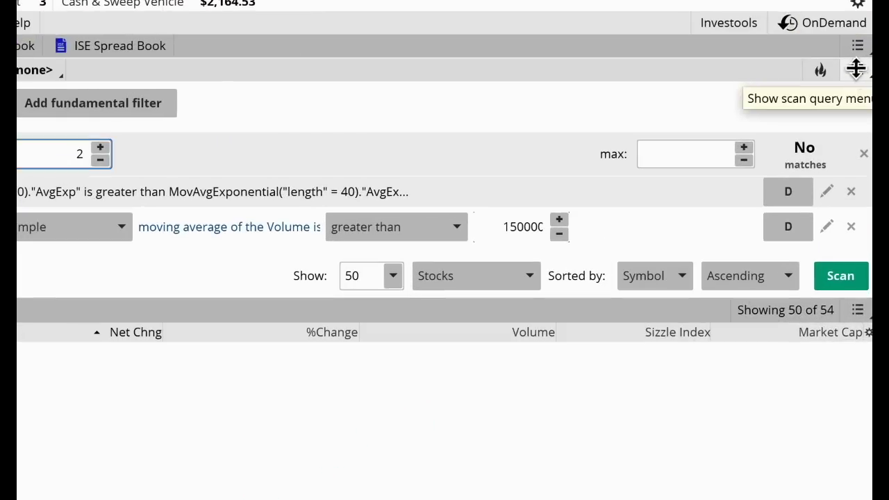
pyautogui.click(857, 71)
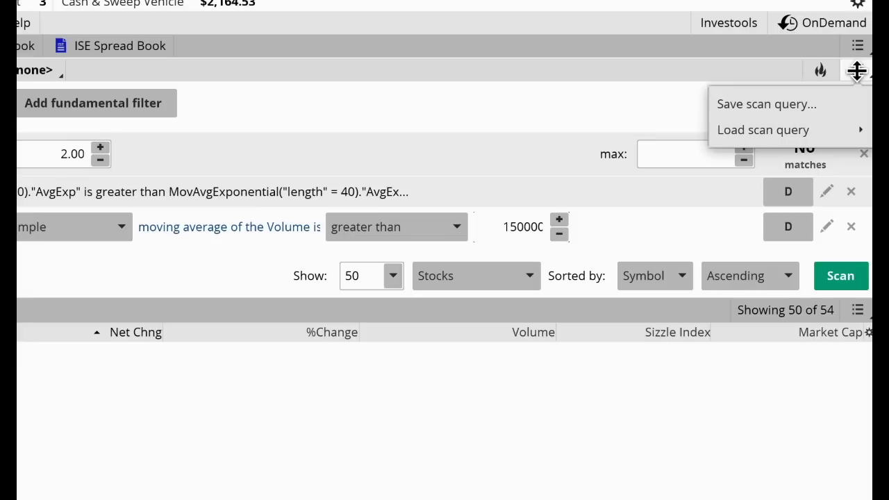
pyautogui.click(851, 105)
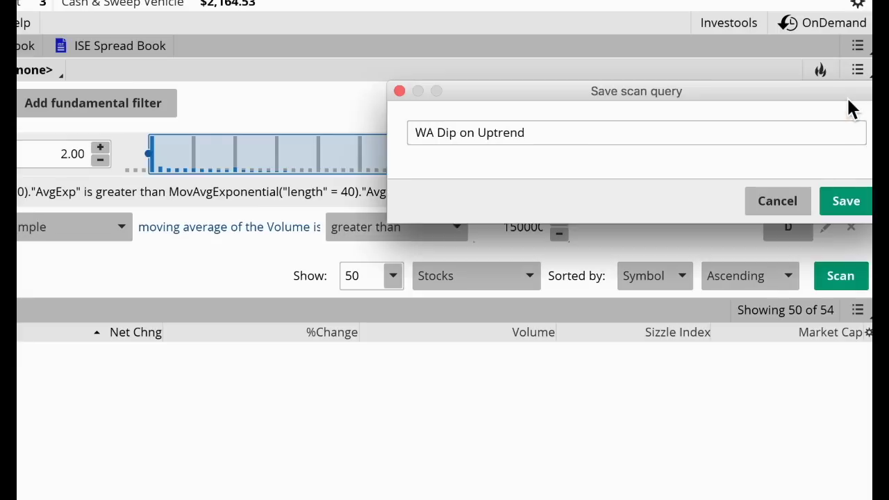
pyautogui.moveTo(530, 92); pyautogui.dragTo(370, 97)
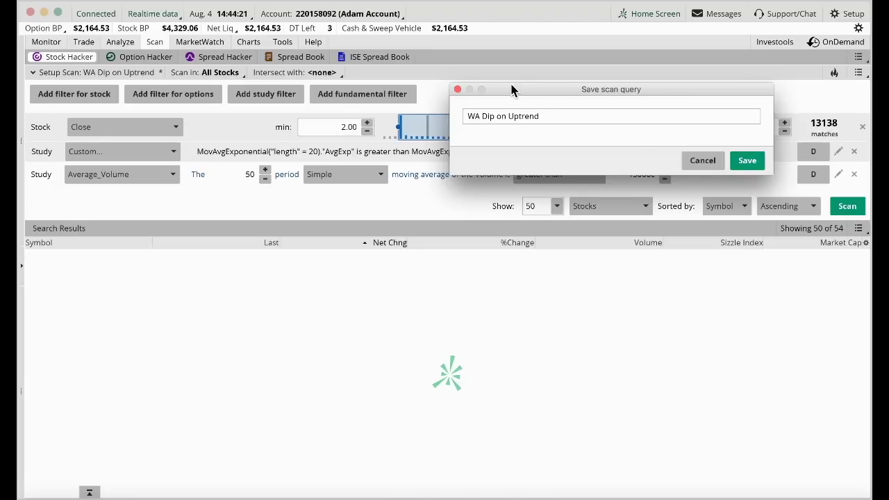
pyautogui.click(457, 88)
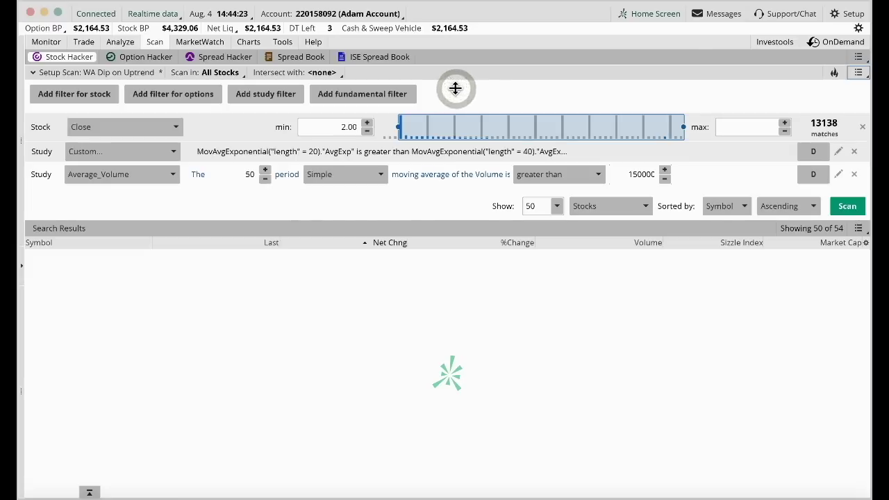
# Load the personal scan query "WA Dip on Uptrend" and run the scan.
pyautogui.click(859, 72)
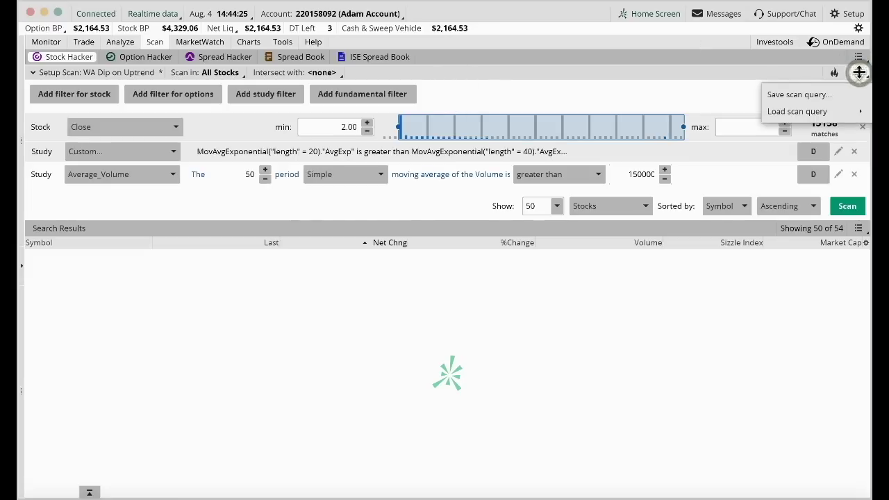
pyautogui.moveTo(847, 111)
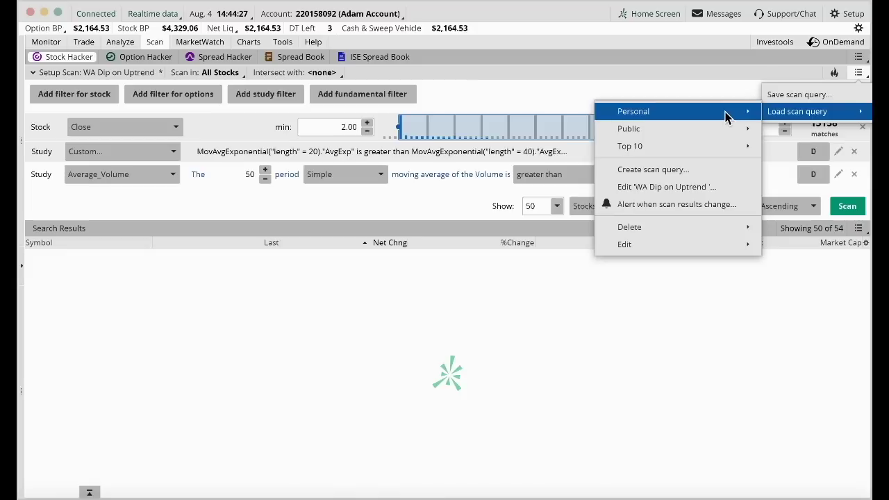
pyautogui.moveTo(726, 111)
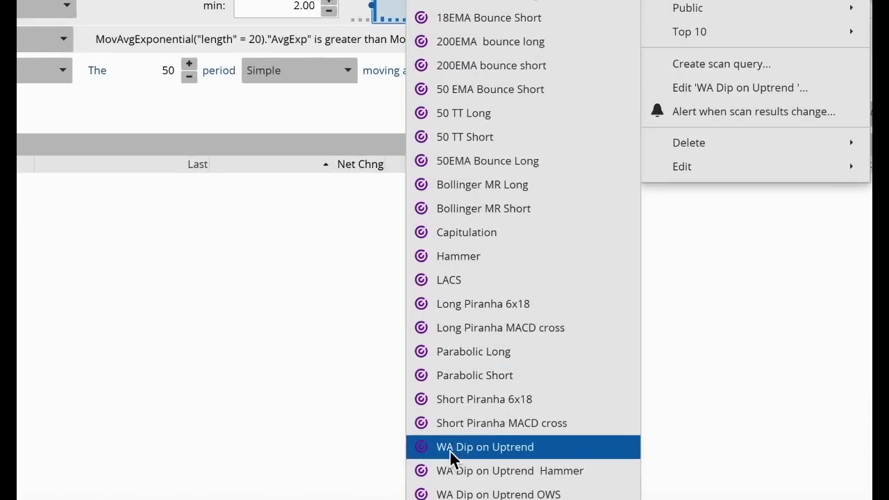
pyautogui.click(496, 449)
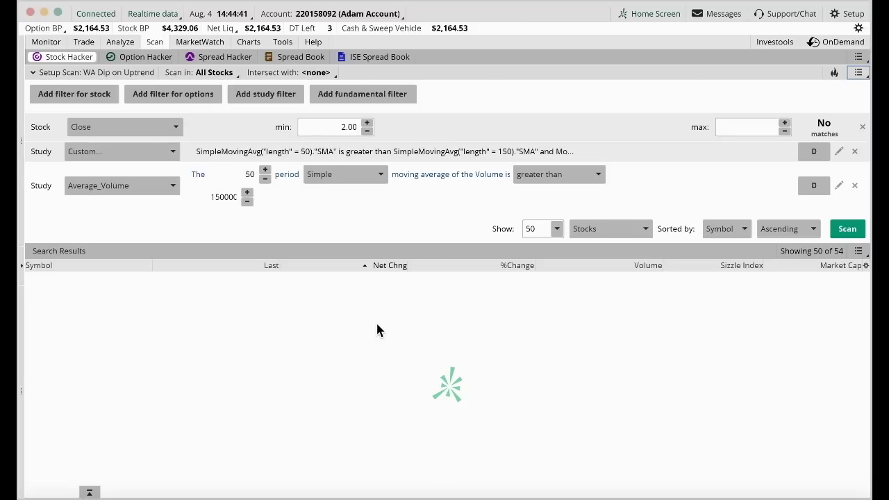
pyautogui.click(843, 234)
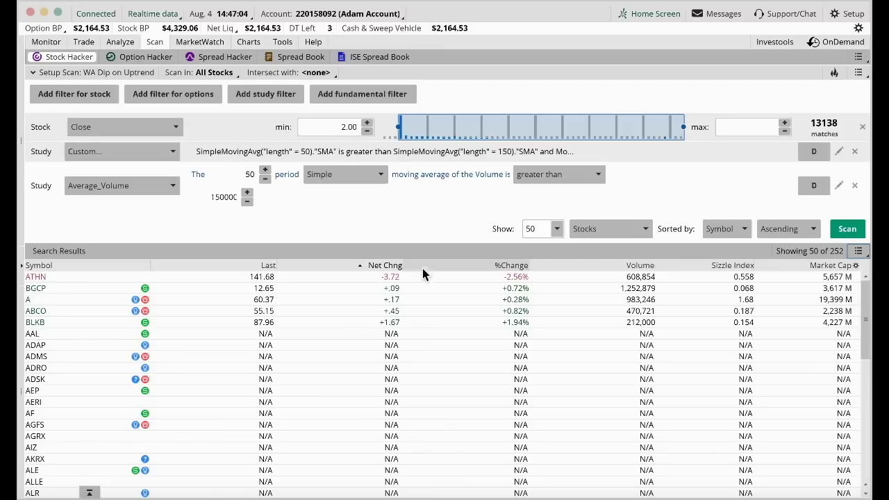
# Raise the minimum Close price to 5.00 and run the scan again.
pyautogui.press('ctrl')
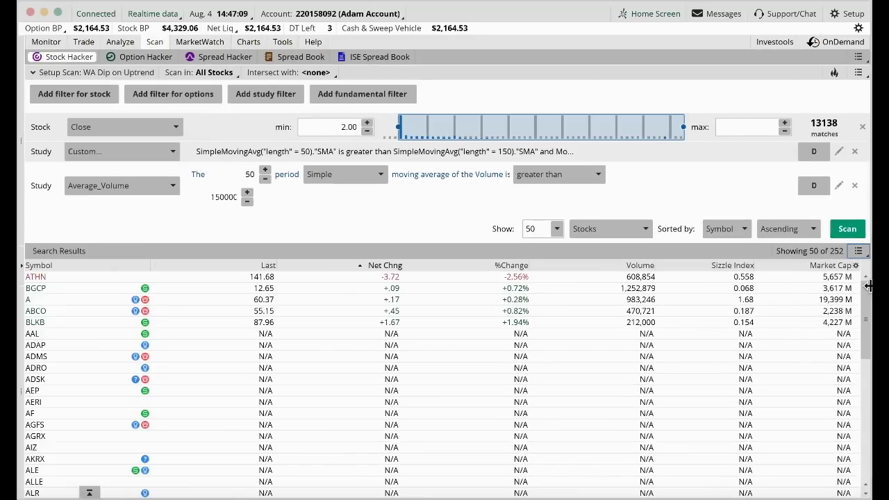
pyautogui.moveTo(868, 284)
pyautogui.mouseDown()
pyautogui.moveTo(866, 419)
pyautogui.moveTo(864, 301)
pyautogui.mouseUp()
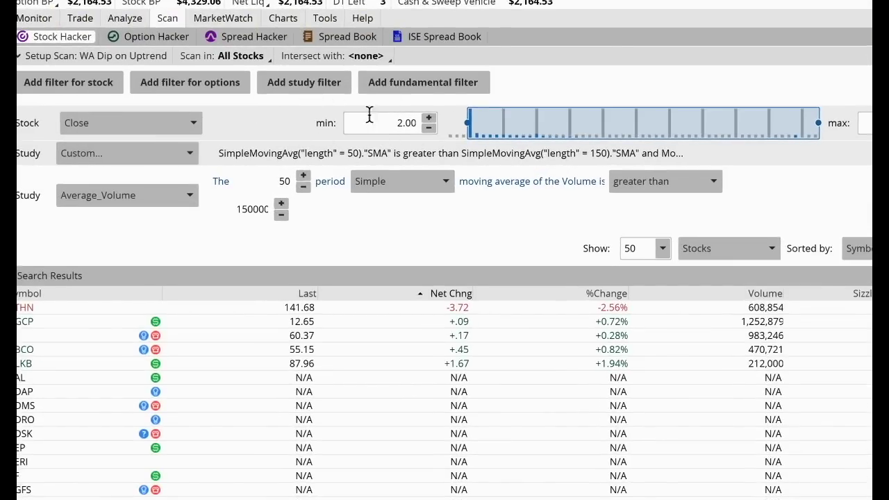
pyautogui.click(430, 118)
pyautogui.click(430, 118)
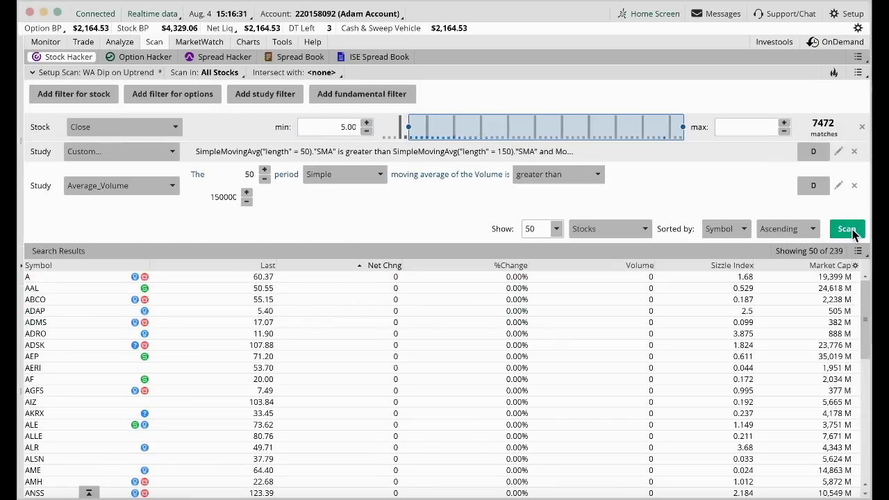
pyautogui.click(849, 231)
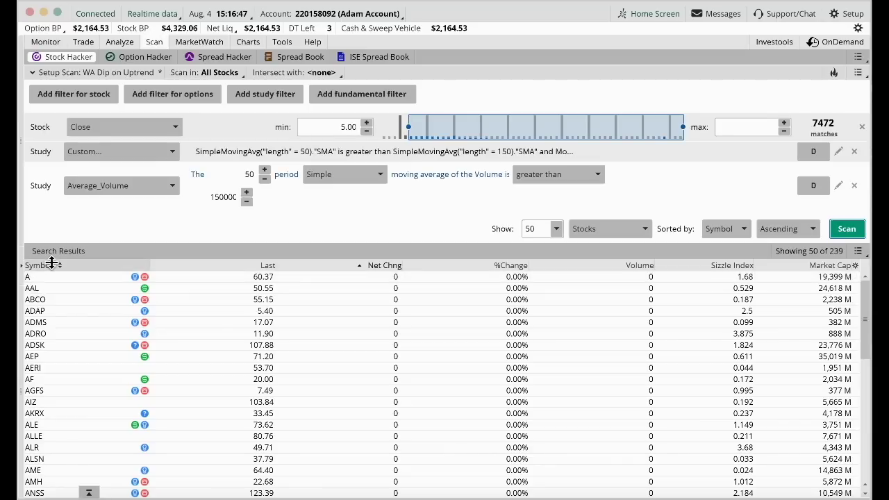
# Open the price charts for reviewing stocks from the scan.
pyautogui.moveTo(242, 44)
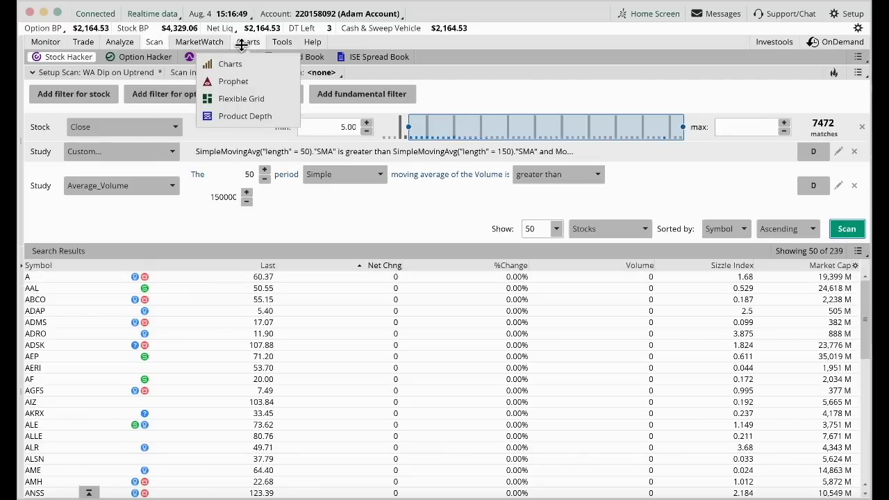
pyautogui.click(241, 58)
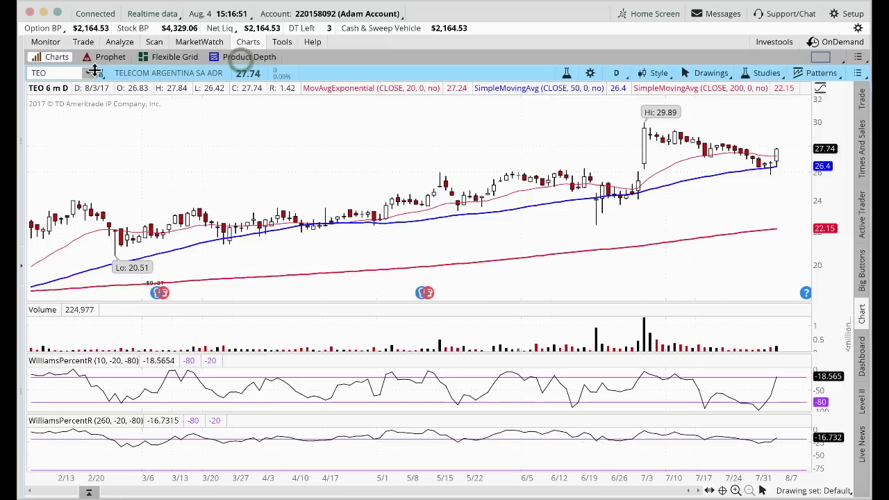
# Load the "WA classic" study set on the TEO chart.
pyautogui.click(761, 74)
pyautogui.moveTo(757, 226)
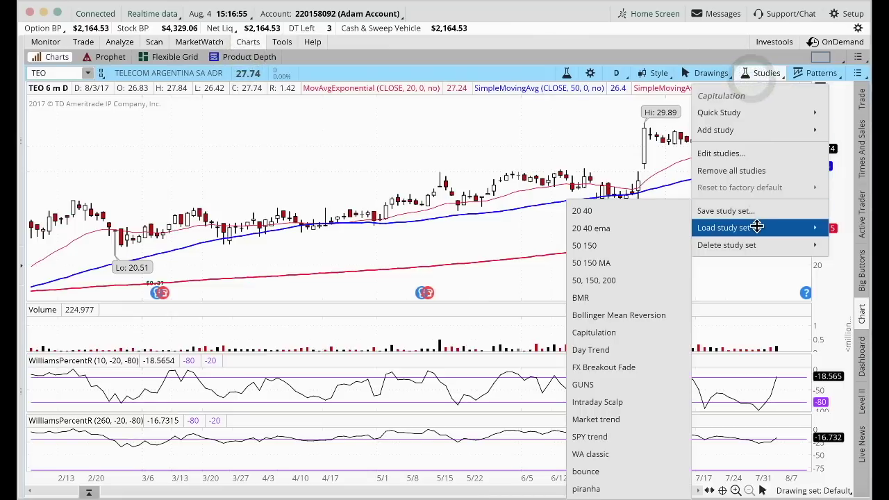
pyautogui.click(644, 453)
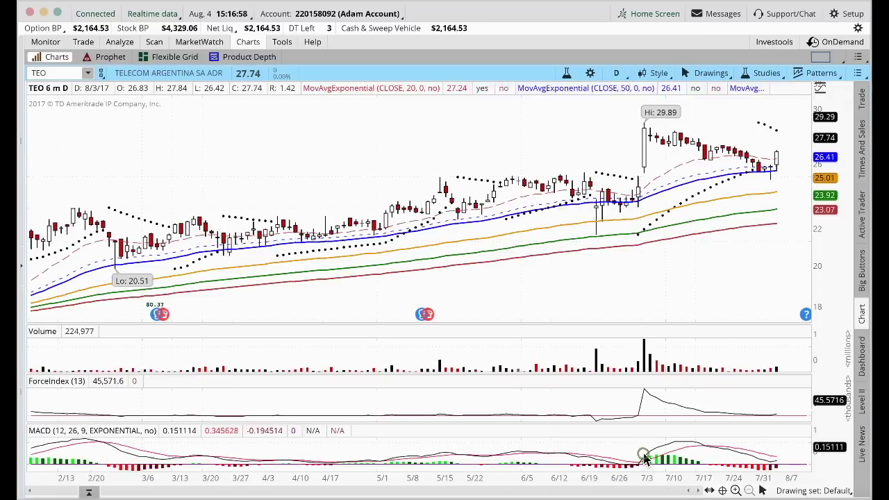
# Chart the symbol A (Agilent Technologies) and zoom in to inspect its recent candles against the moving averages.
pyautogui.click(63, 73)
pyautogui.write('A')
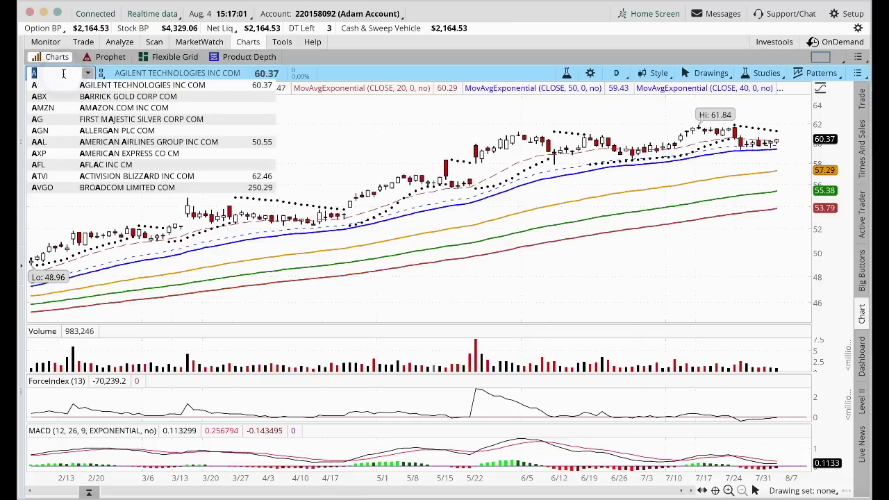
pyautogui.click(66, 84)
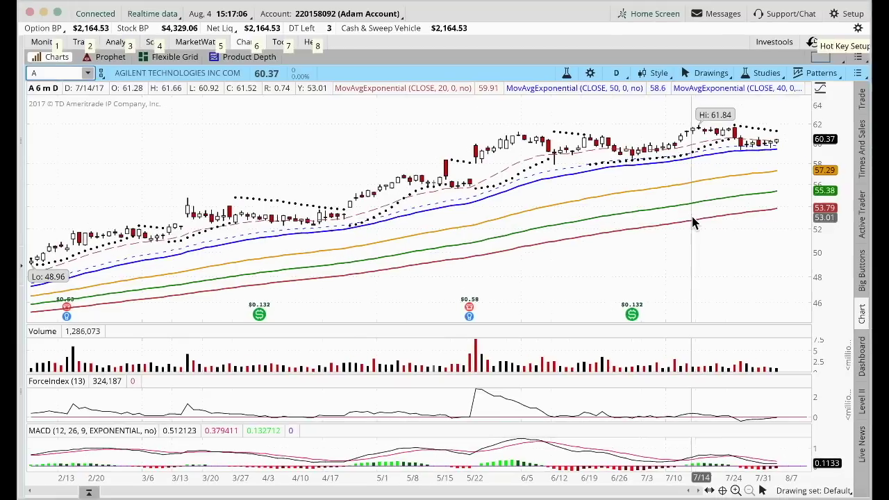
pyautogui.moveTo(566, 220); pyautogui.dragTo(662, 219)
pyautogui.moveTo(822, 223); pyautogui.dragTo(822, 222)
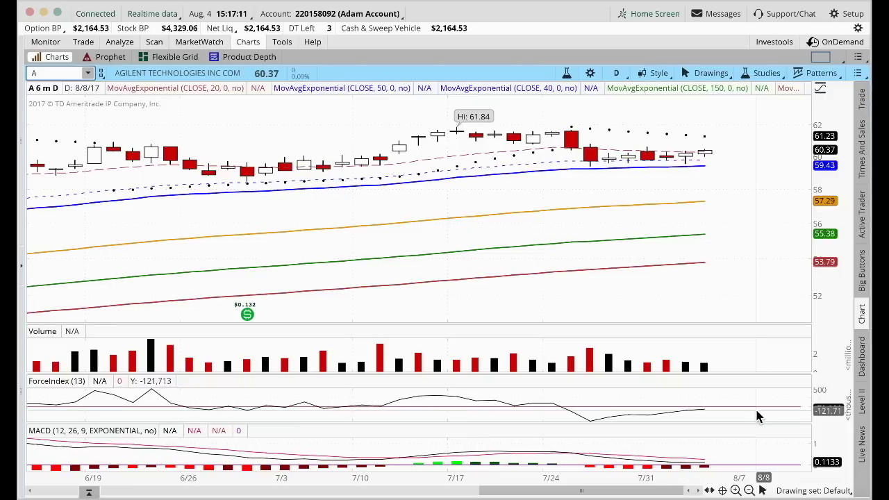
pyautogui.click(749, 490)
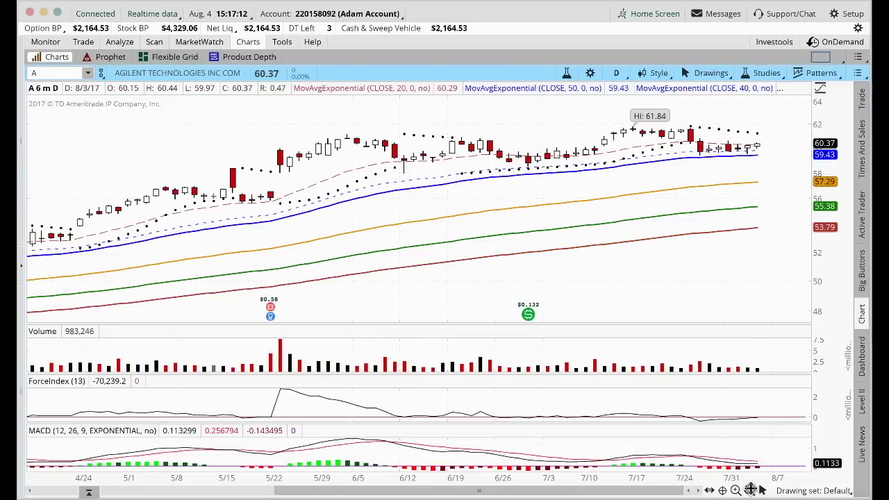
# Take the next symbol from the scan results, AAL, and review its chart.
pyautogui.click(156, 41)
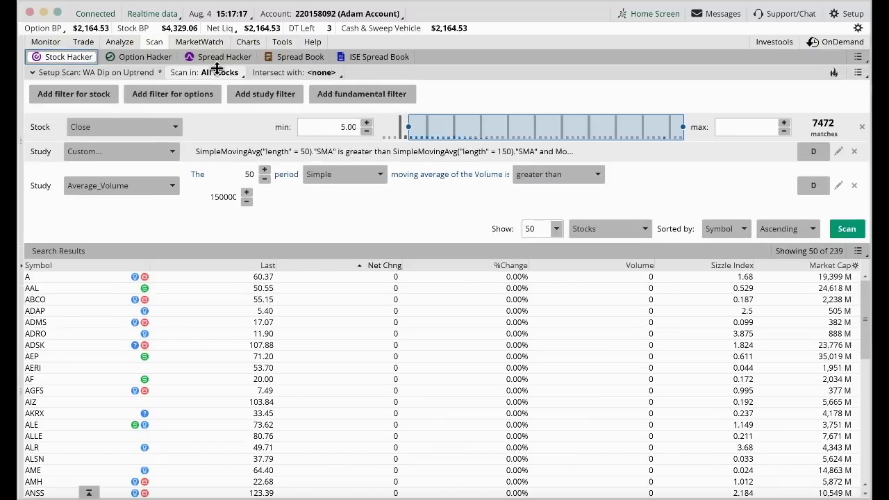
pyautogui.click(248, 42)
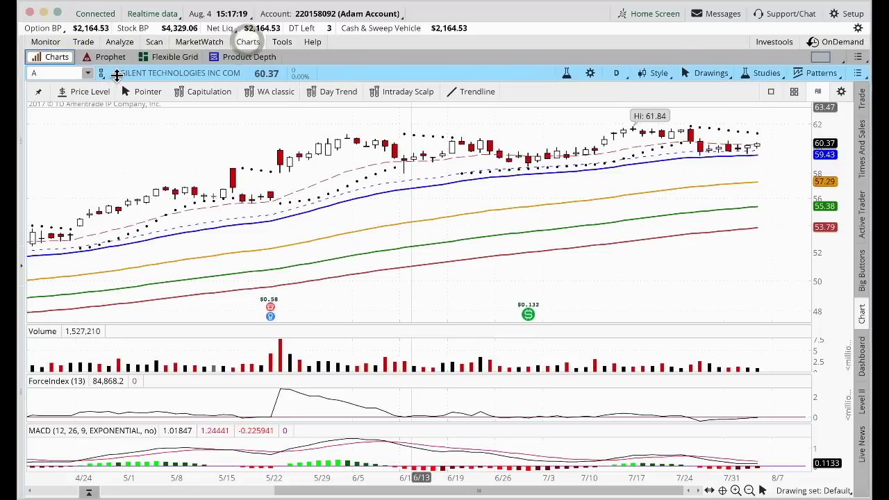
pyautogui.click(63, 74)
pyautogui.write('AAL')
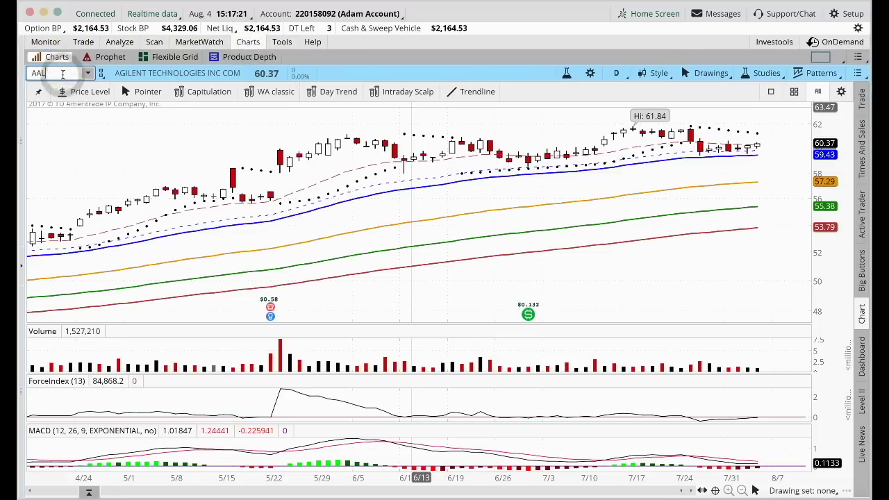
pyautogui.press('Return')
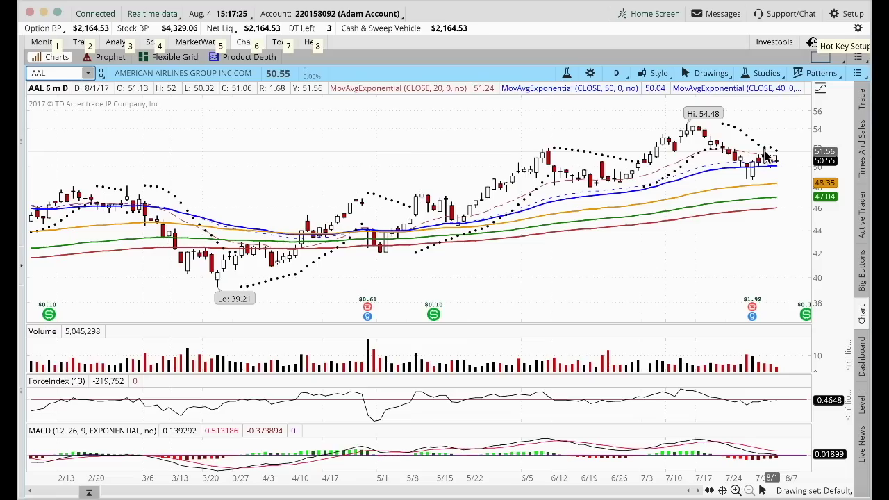
# Switch to the Keynote presentation, play the "Dip on the Uptrend" and Bullish Pin slides, and return to the scan in thinkorswim.
pyautogui.click(154, 42)
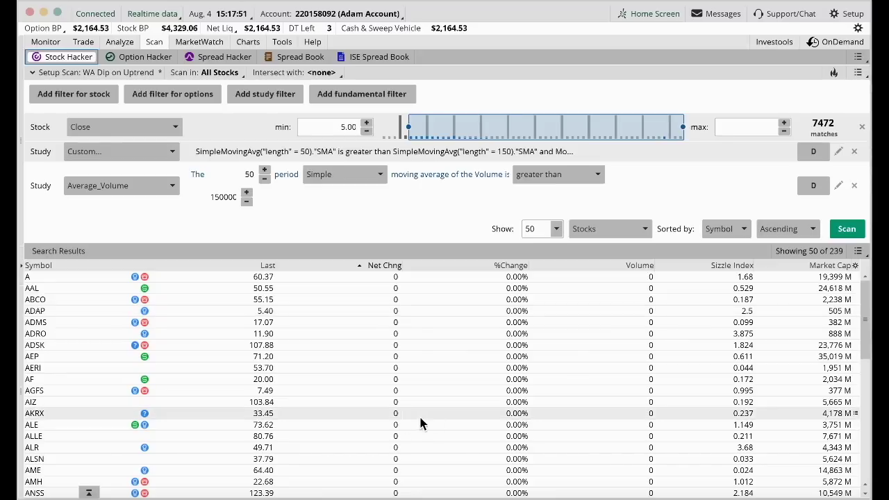
pyautogui.click(274, 473)
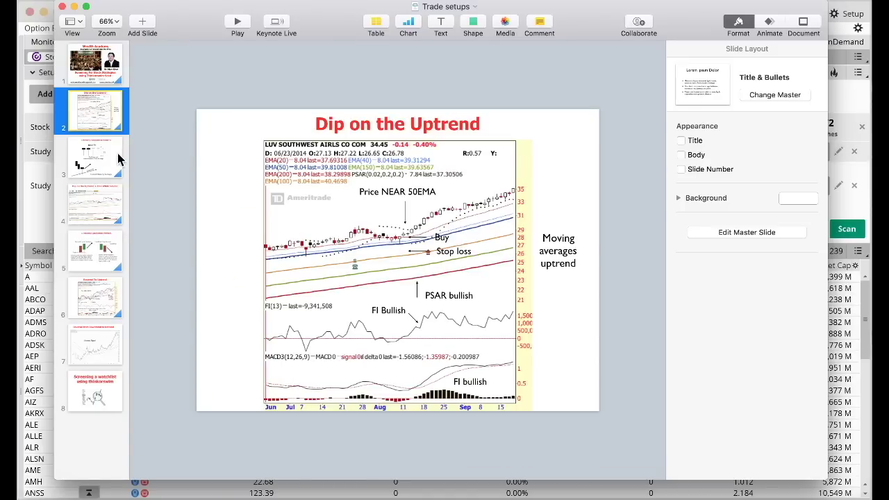
pyautogui.click(238, 23)
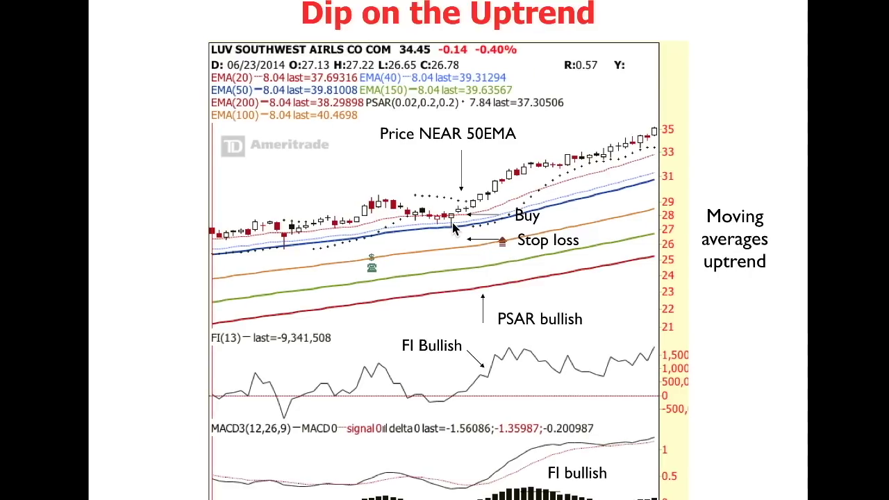
pyautogui.click(452, 229)
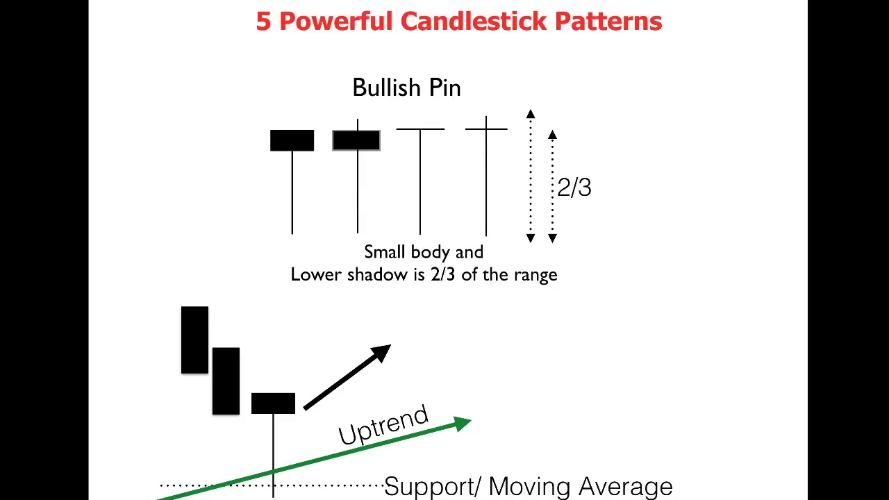
pyautogui.press('Escape')
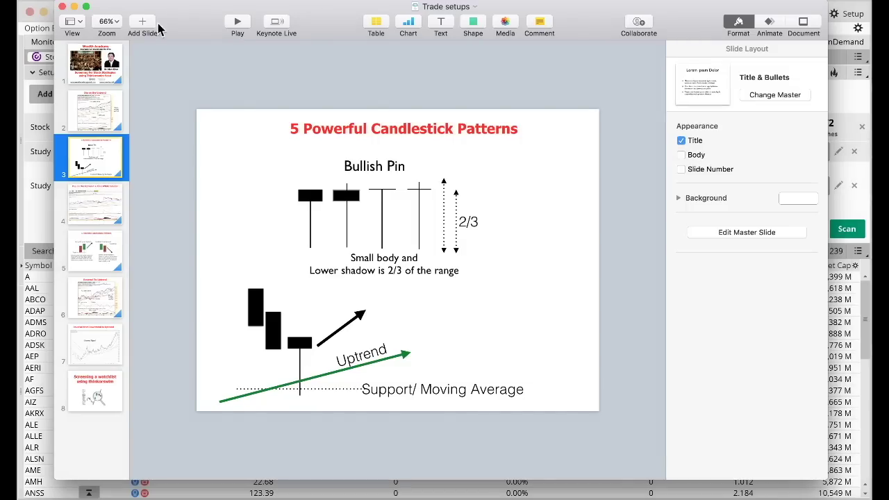
pyautogui.click(32, 178)
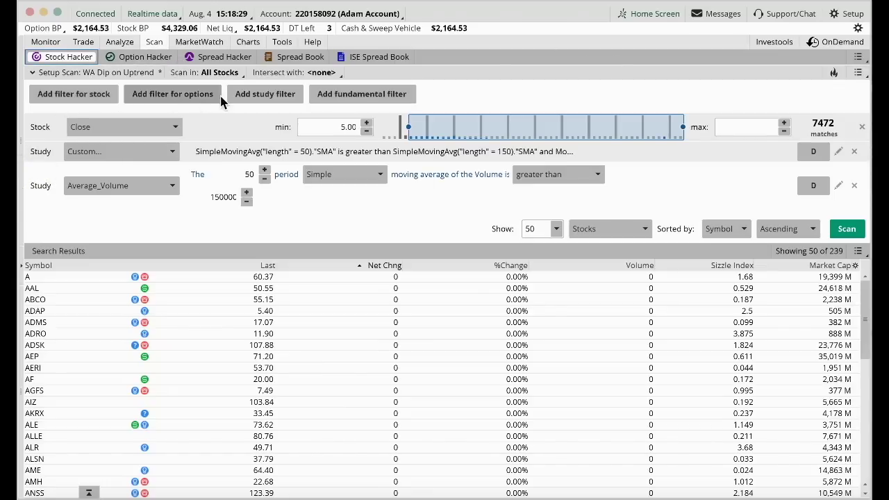
# Add a study filter to the scan and set it to the bullish-only candlestick pattern Hammer.
pyautogui.click(260, 100)
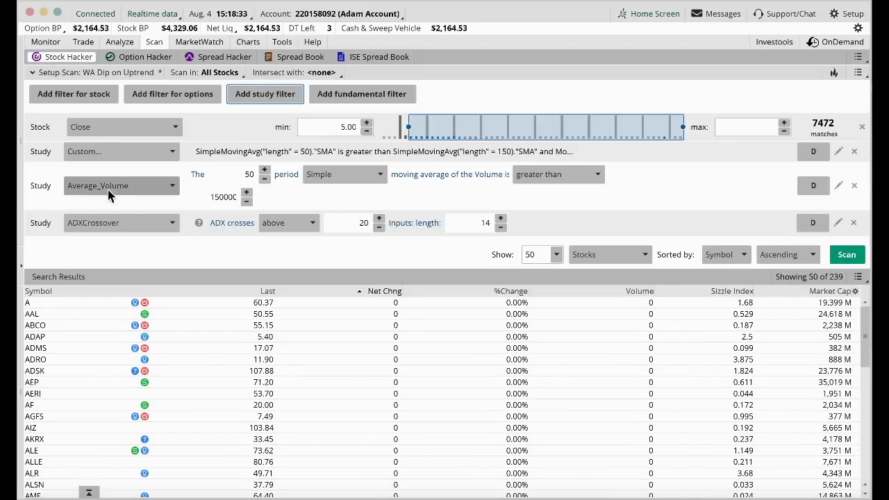
pyautogui.click(89, 228)
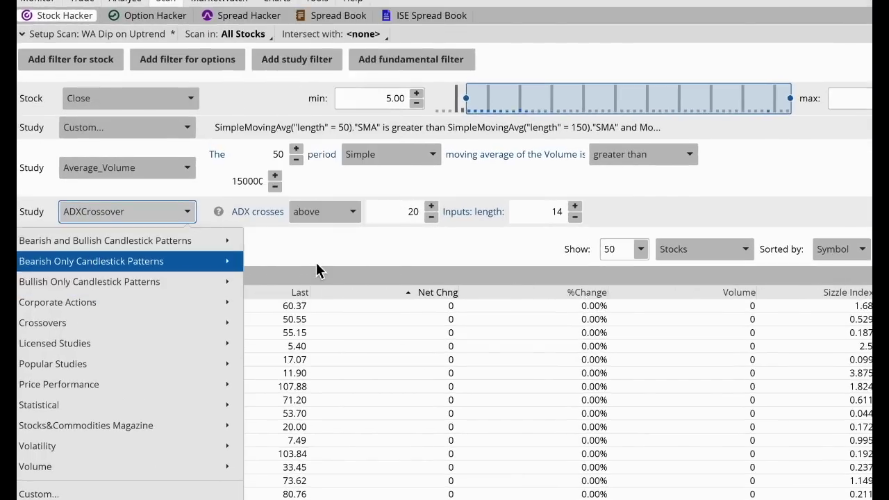
pyautogui.moveTo(316, 269)
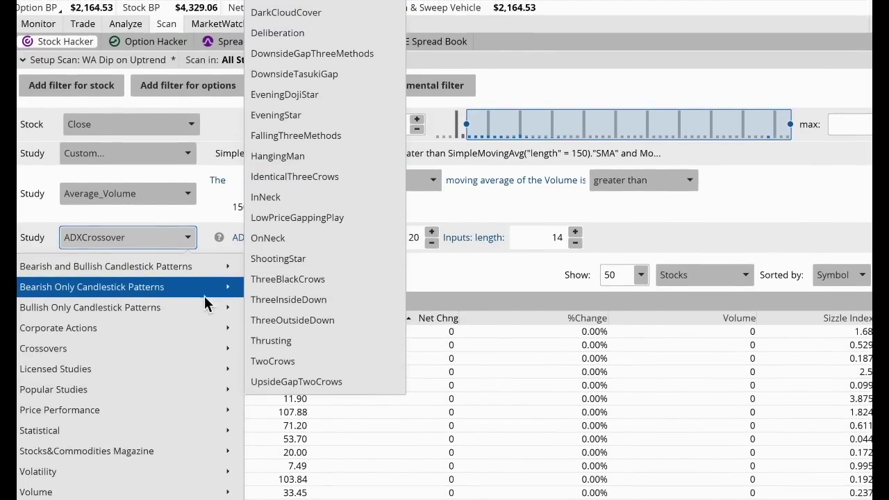
pyautogui.moveTo(208, 308)
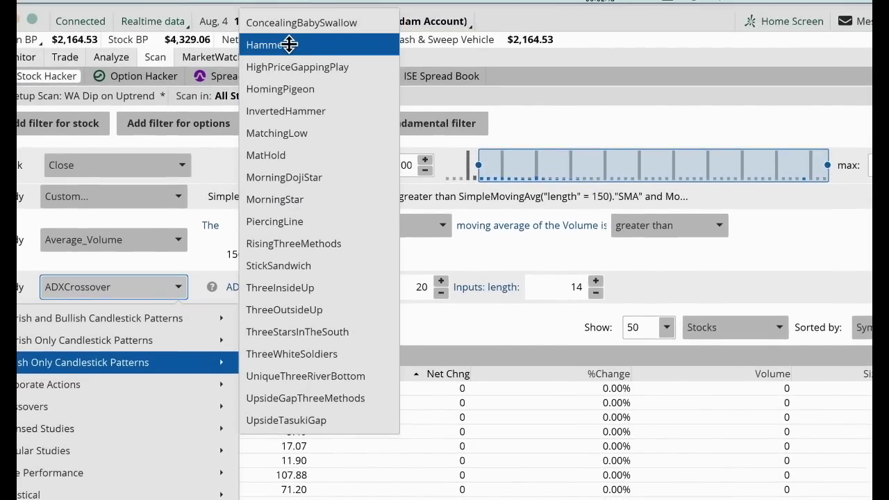
pyautogui.click(289, 45)
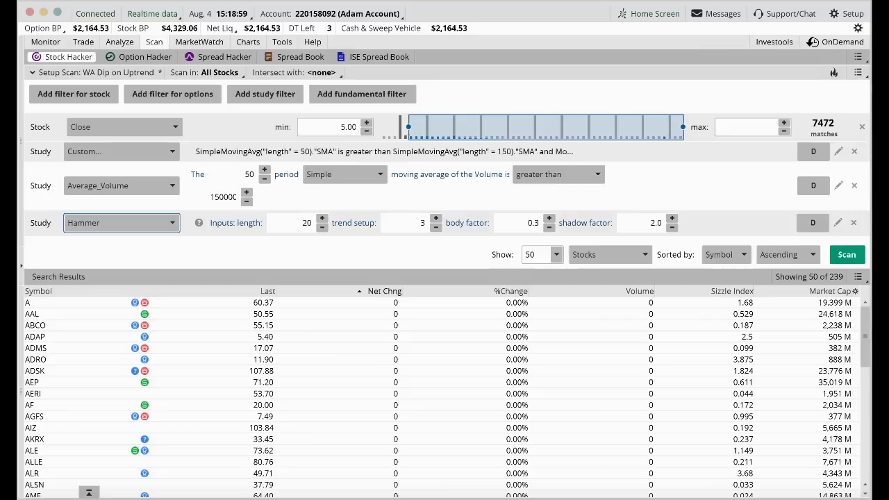
# Try to save the scan query under the name "WA Dip on Uptrend with Hammer".
pyautogui.click(858, 72)
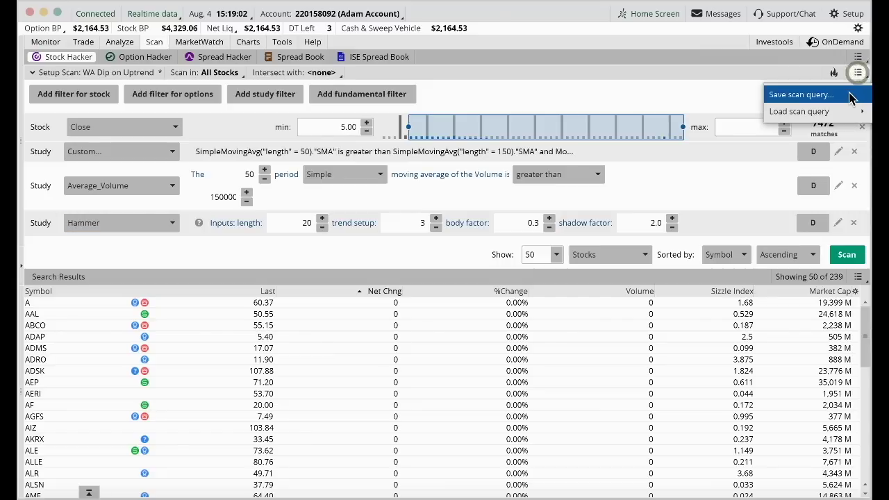
pyautogui.click(850, 95)
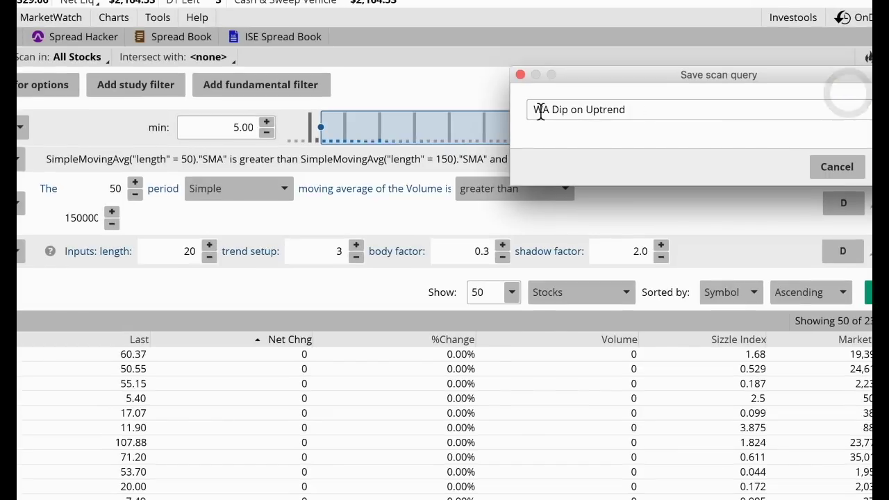
pyautogui.click(647, 107)
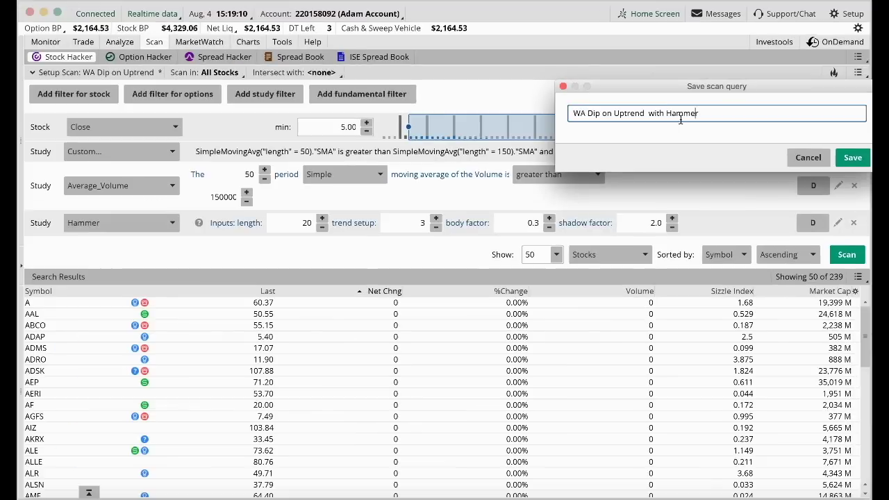
pyautogui.click(851, 160)
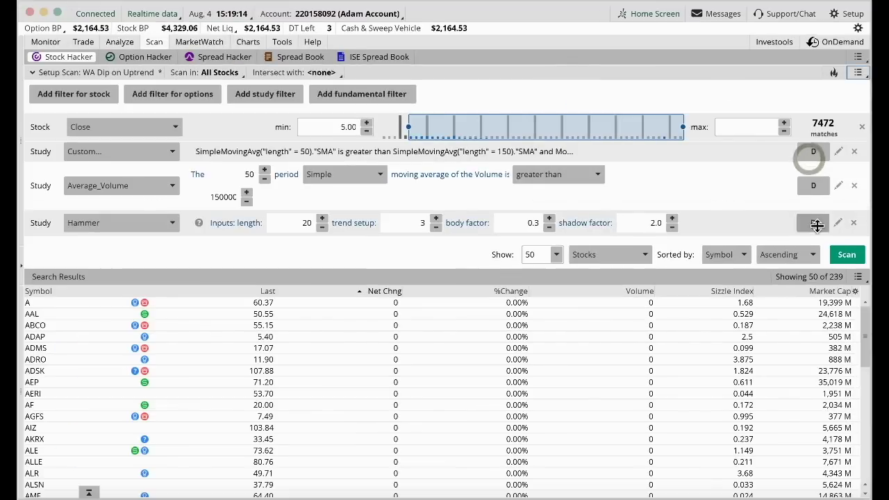
# Run the scan with the Hammer filter and select USAT in the results.
pyautogui.click(843, 254)
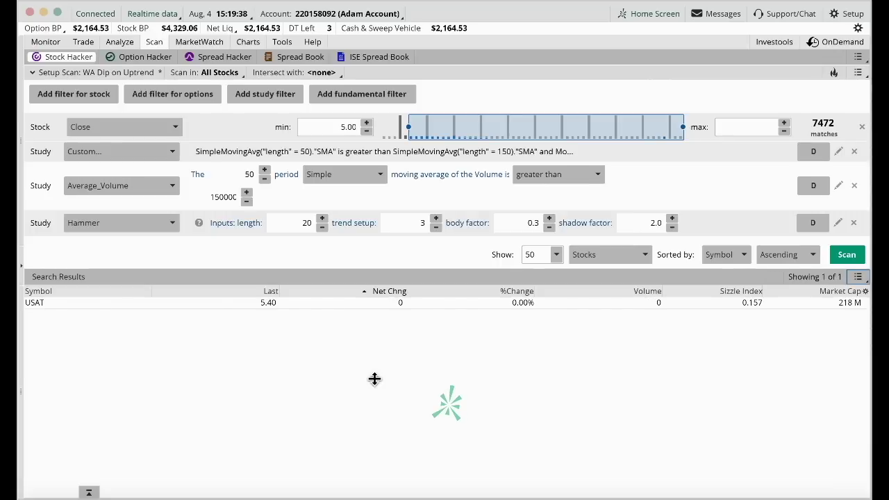
pyautogui.click(35, 304)
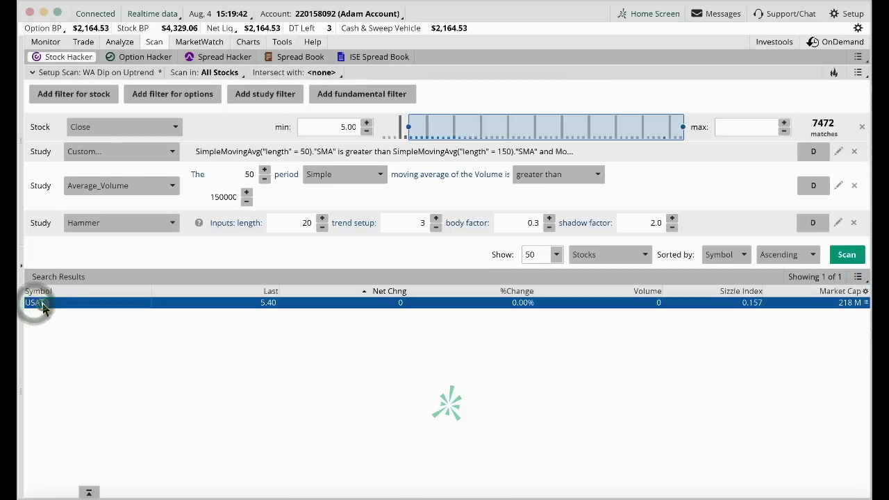
pyautogui.rightClick(42, 305)
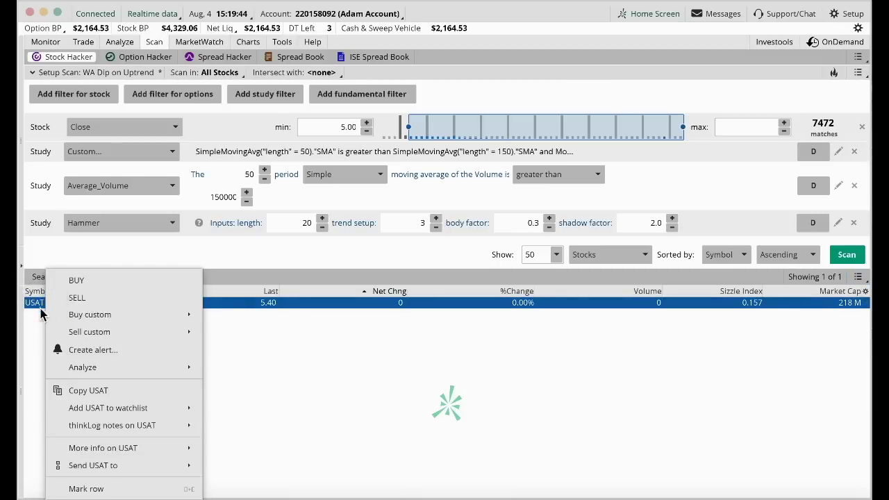
pyautogui.press('Escape')
# Chart USAT and zoom in on its latest candles to examine the hammer near the moving averages.
pyautogui.click(248, 41)
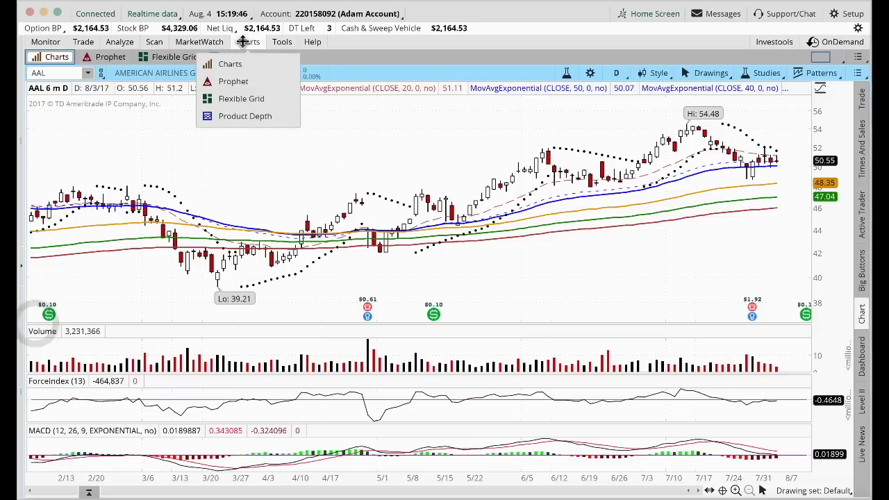
pyautogui.click(69, 74)
pyautogui.write('USAT')
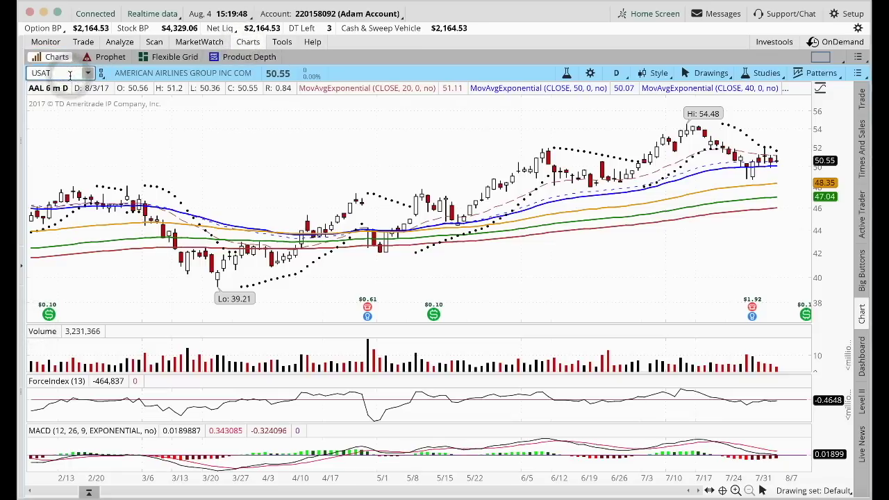
pyautogui.press('Return')
pyautogui.moveTo(562, 247); pyautogui.dragTo(786, 209)
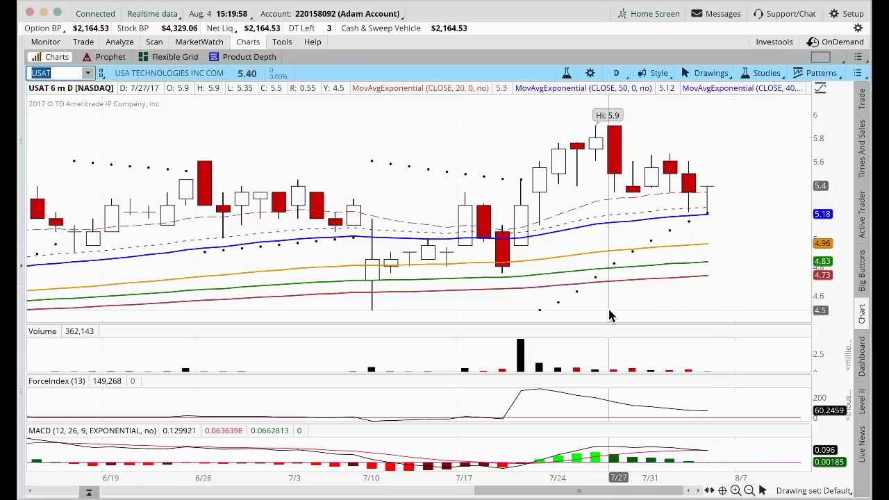
# Return to Stock Hacker and load the personal scan query "WA Dip on Uptrend OWS".
pyautogui.click(153, 41)
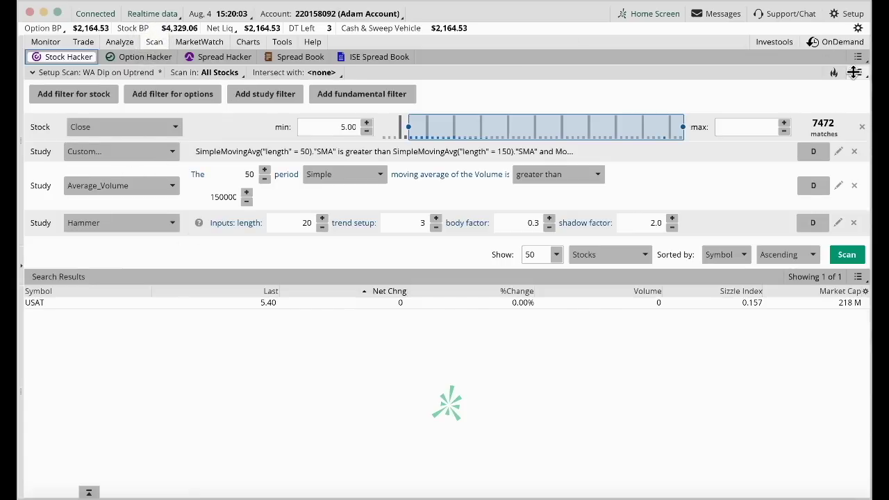
pyautogui.click(857, 72)
pyautogui.moveTo(853, 112)
pyautogui.moveTo(660, 111)
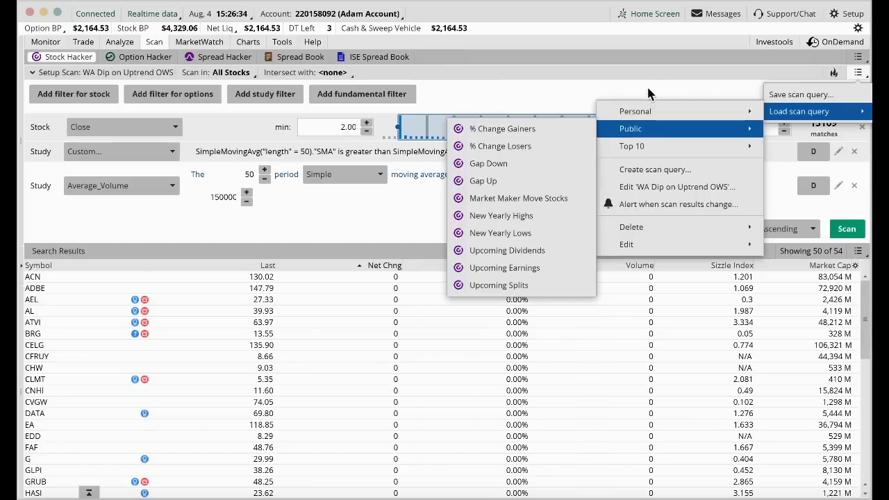
pyautogui.click(637, 68)
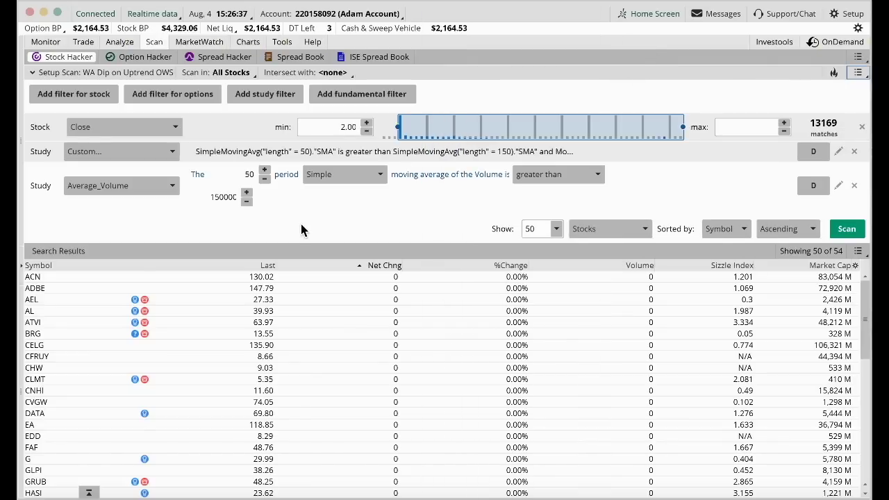
# Switch to the Keynote deck, present the "Reversal from Downtrend to Uptrend" slide to review the signal, and return to Stock Hacker.
pyautogui.click(299, 486)
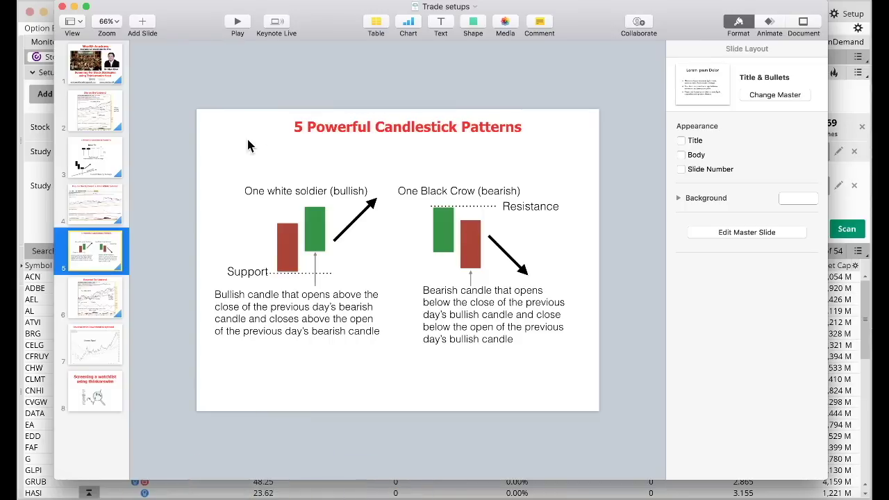
pyautogui.click(101, 334)
pyautogui.click(237, 21)
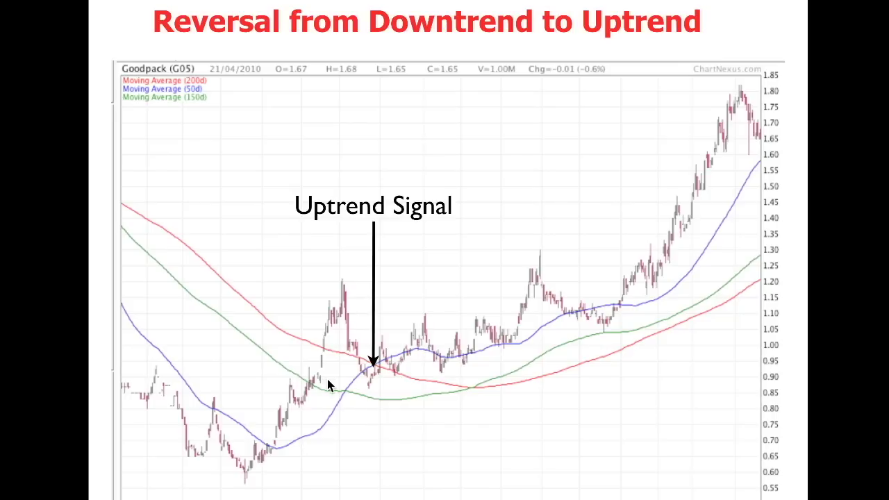
pyautogui.press('Escape')
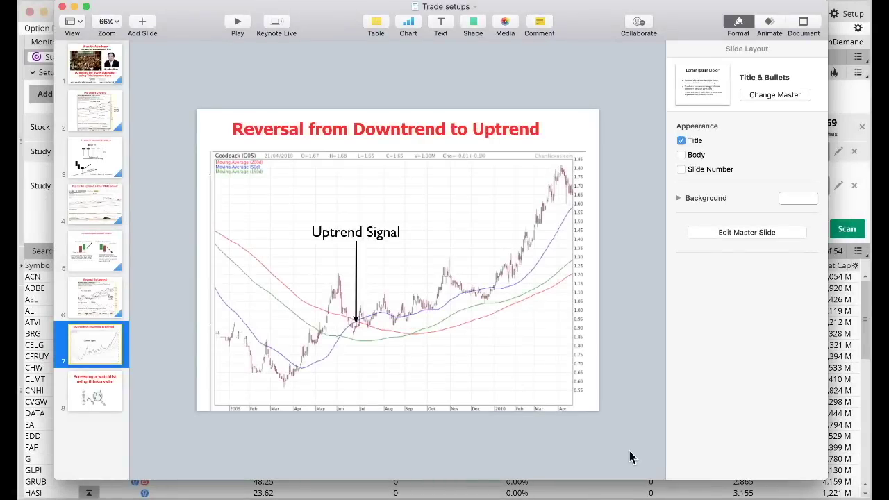
pyautogui.click(651, 490)
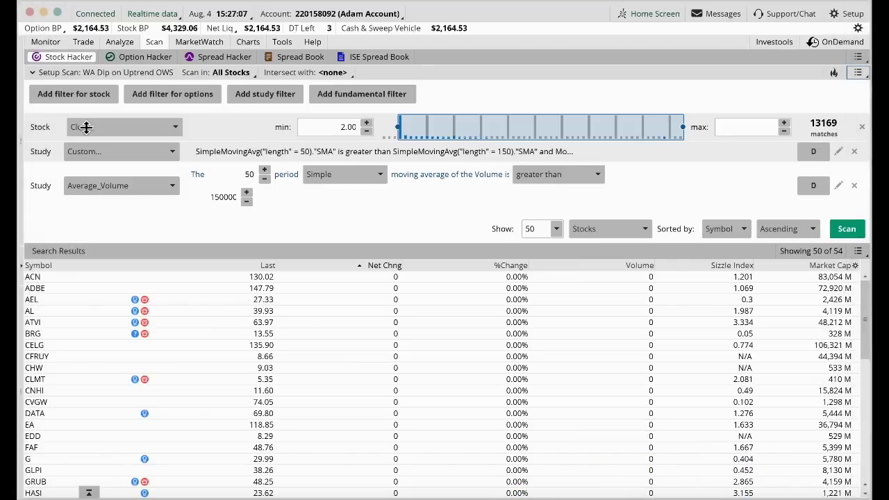
# Replace the custom moving-average filter with a new custom study filter and delete its default ADXCrossover condition.
pyautogui.click(854, 152)
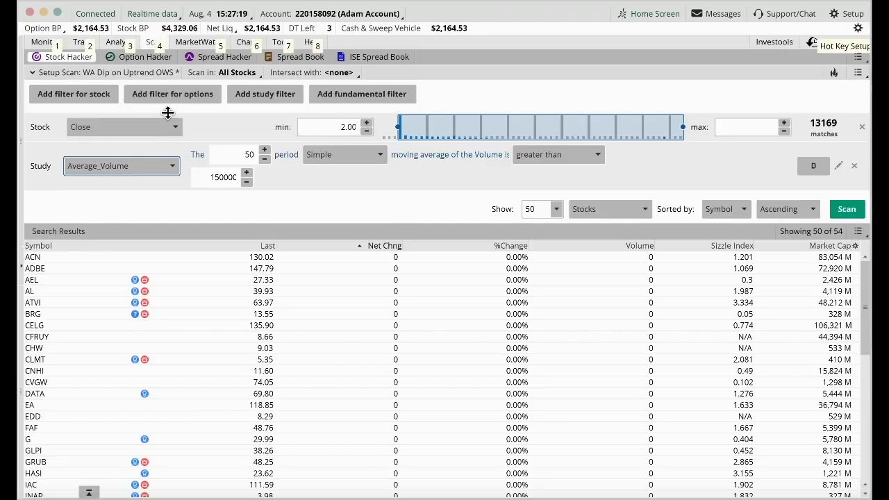
pyautogui.click(259, 93)
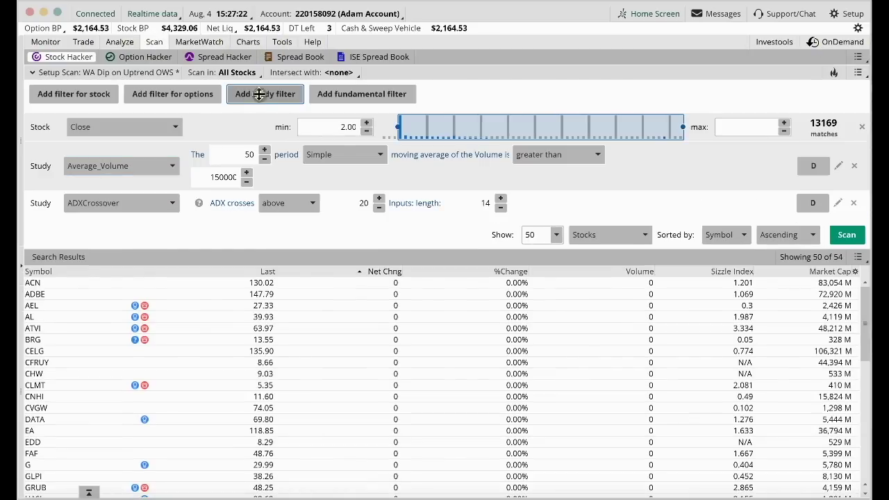
pyautogui.click(102, 203)
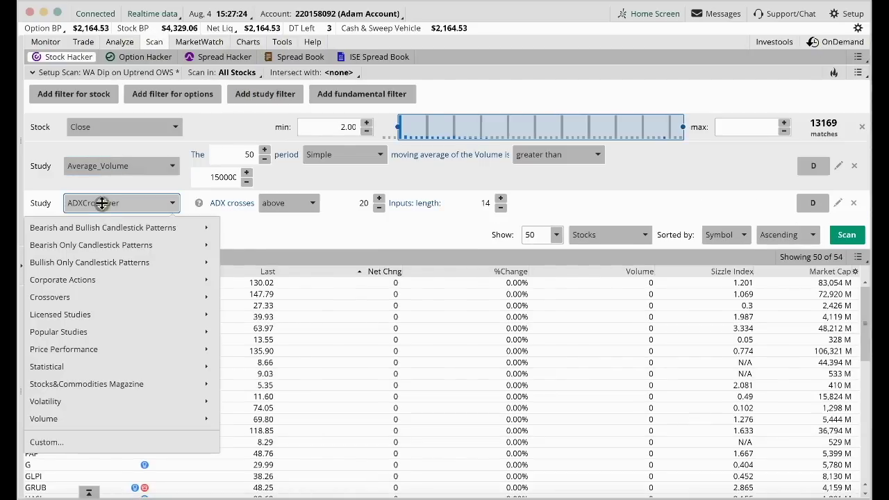
pyautogui.click(92, 442)
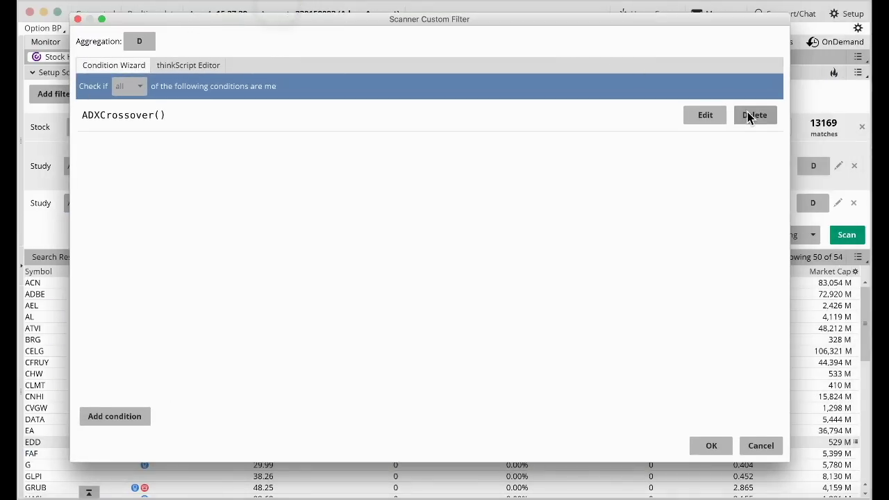
pyautogui.click(748, 114)
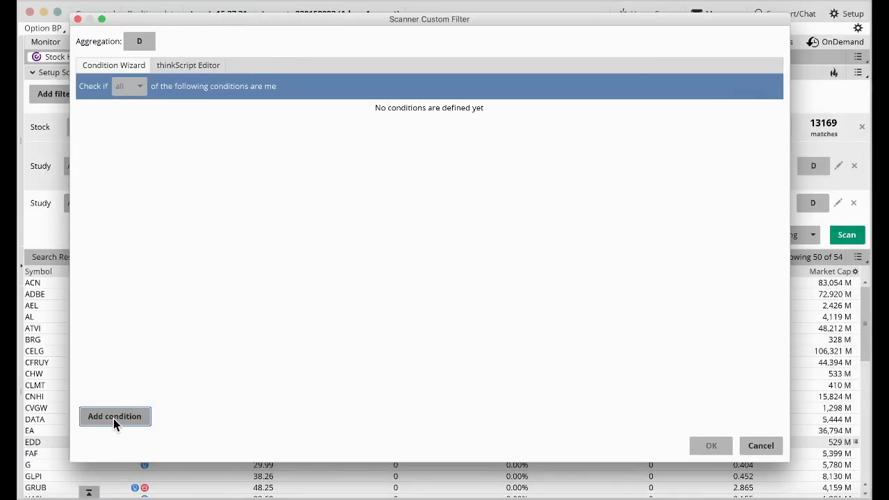
# Add a study condition to the custom filter based on SimpleMovingAvg with a length of 50.
pyautogui.click(114, 416)
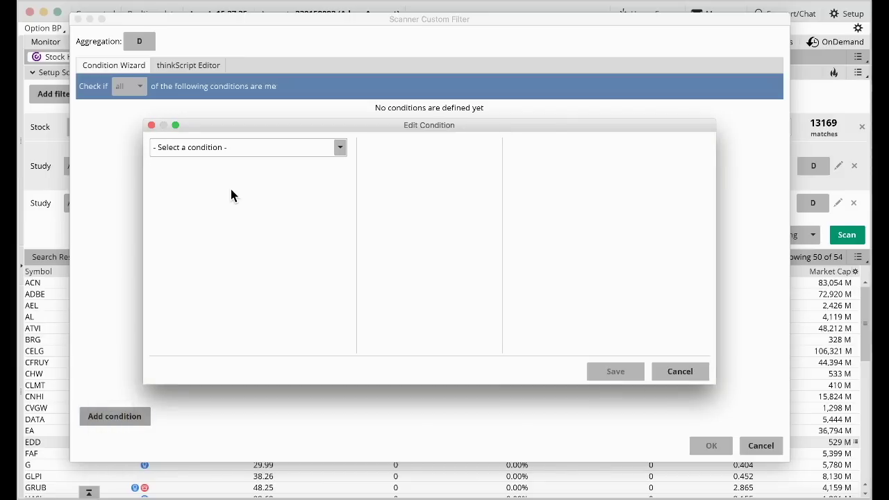
pyautogui.click(339, 148)
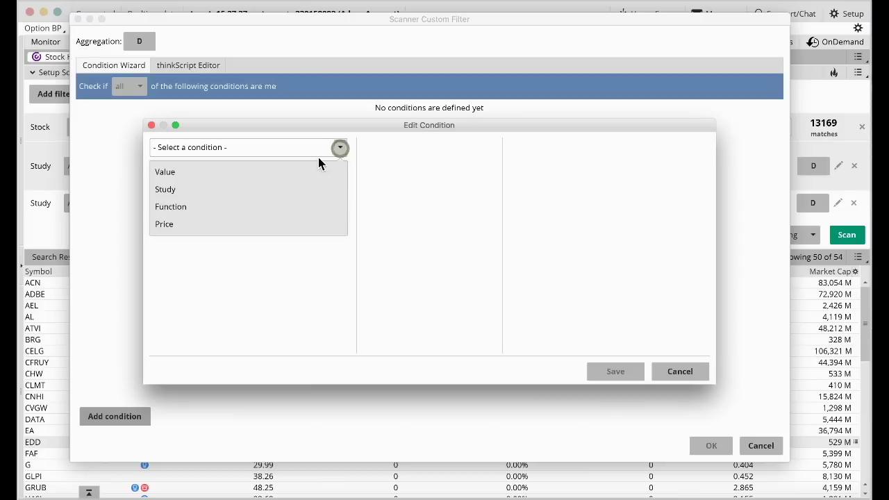
pyautogui.click(166, 190)
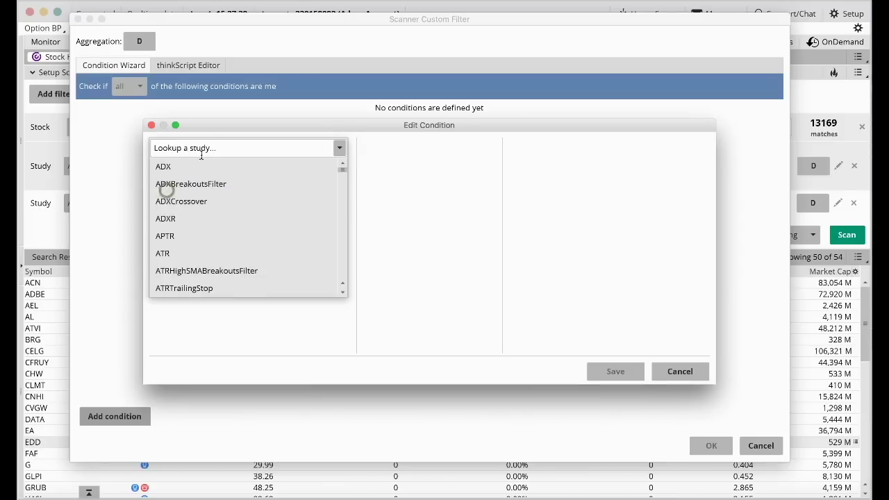
pyautogui.click(212, 148)
pyautogui.write('simple')
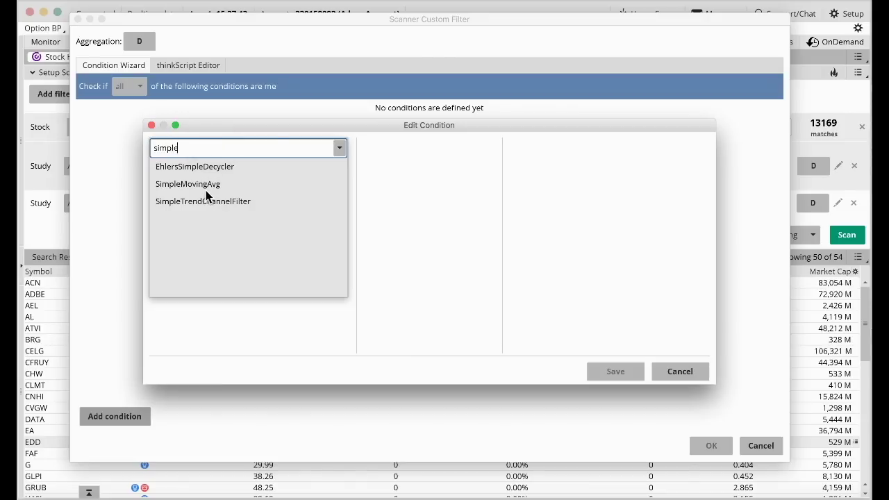
pyautogui.click(205, 186)
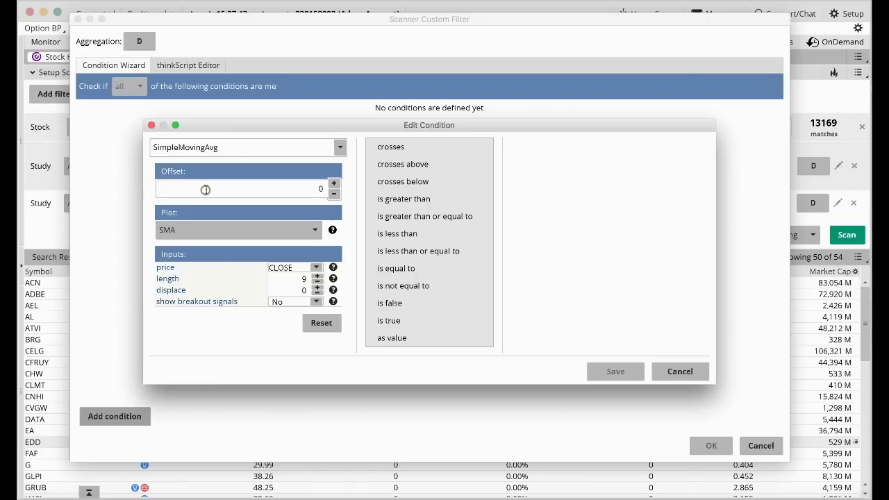
pyautogui.click(306, 280)
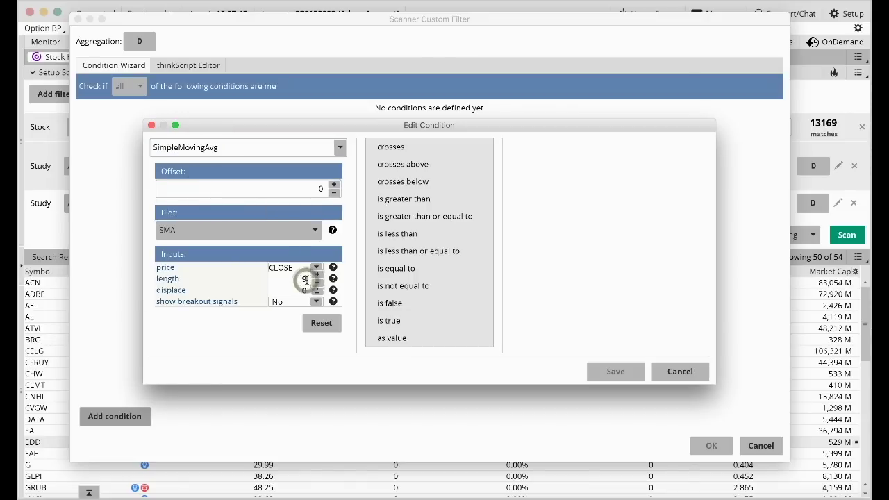
pyautogui.press('Return')
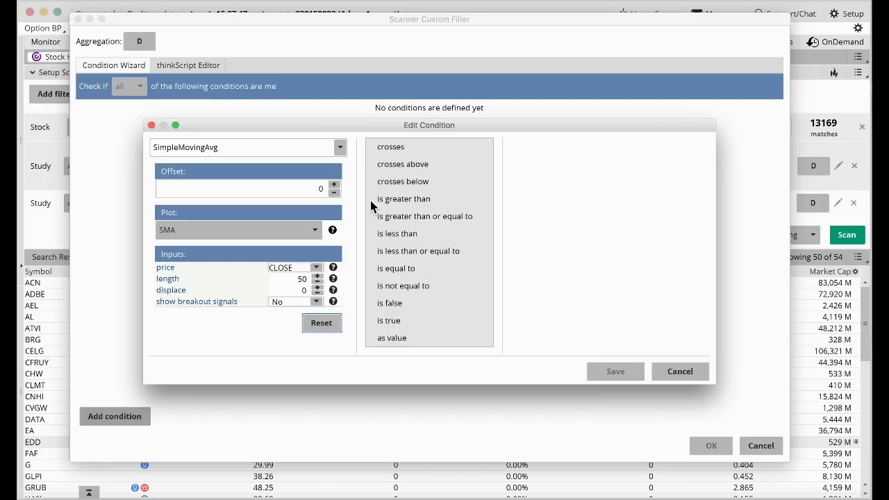
# Make the condition require the average to cross above a second SimpleMovingAvg with a length of 150.
pyautogui.click(396, 170)
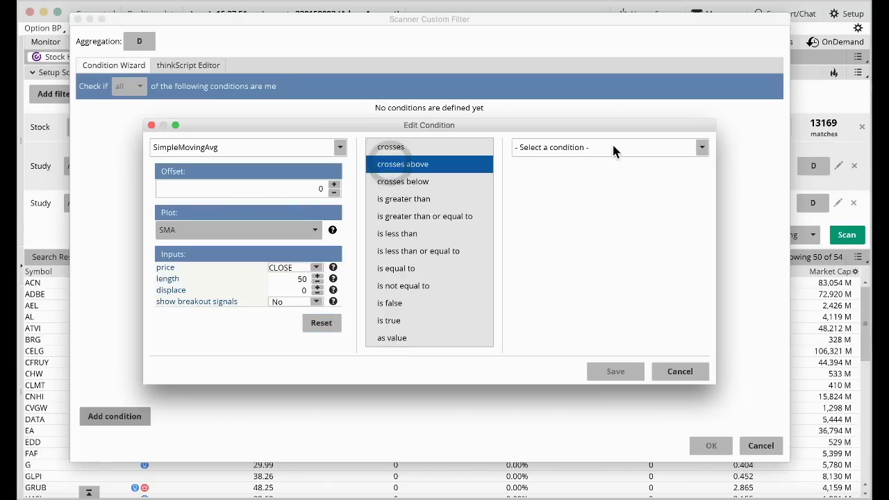
pyautogui.click(700, 147)
pyautogui.click(663, 186)
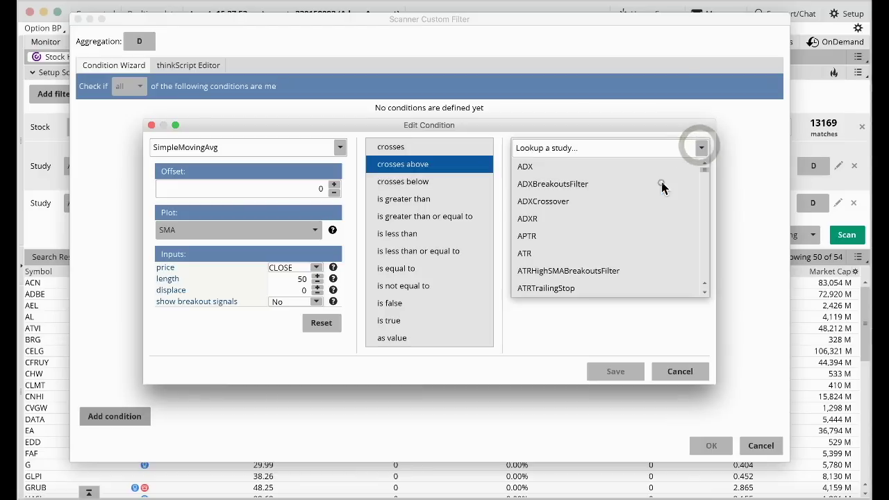
pyautogui.click(602, 143)
pyautogui.write('simple')
pyautogui.click(585, 185)
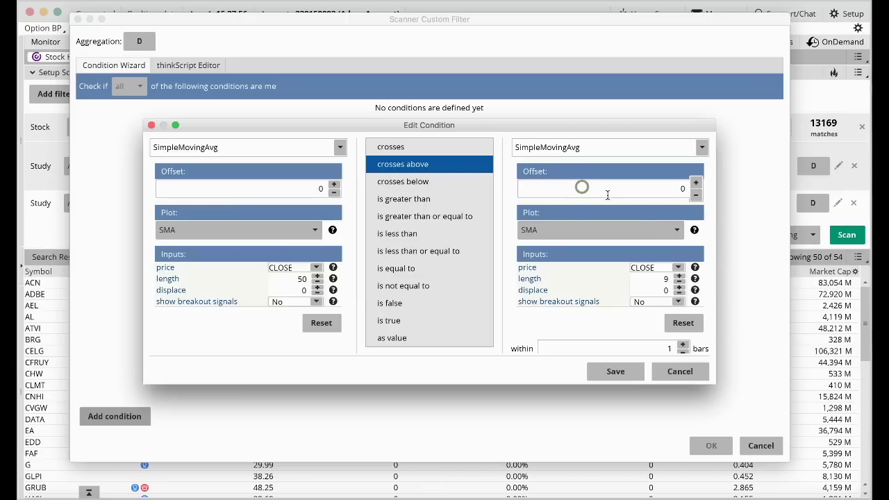
pyautogui.click(666, 278)
pyautogui.write('10')
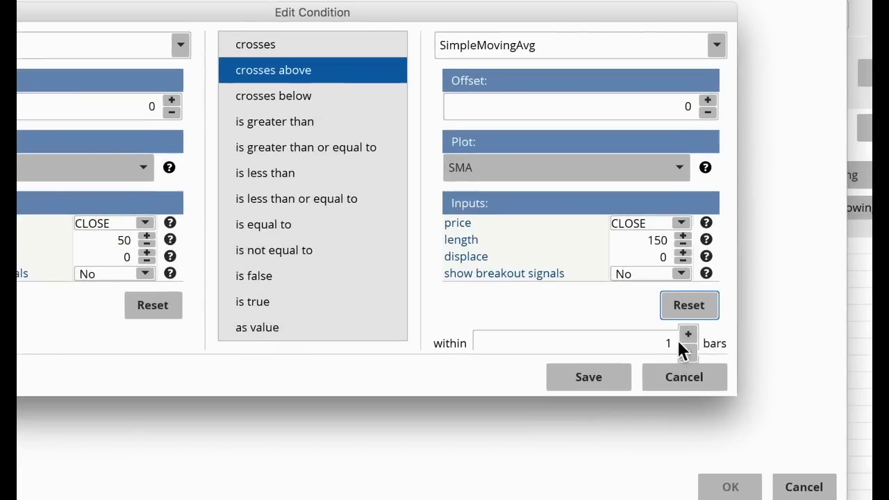
# Set the crossover to occur within 3 bars, then save the condition and accept the custom filter.
pyautogui.click(687, 334)
pyautogui.click(688, 334)
pyautogui.click(688, 334)
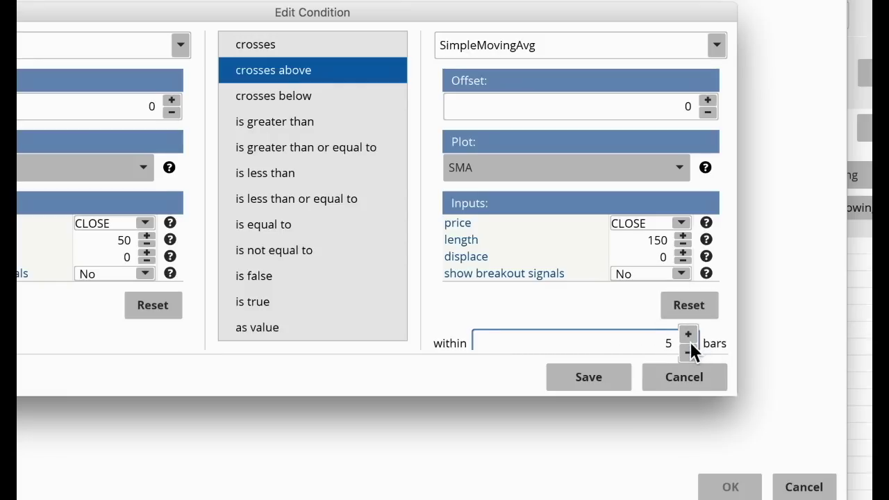
pyautogui.click(687, 353)
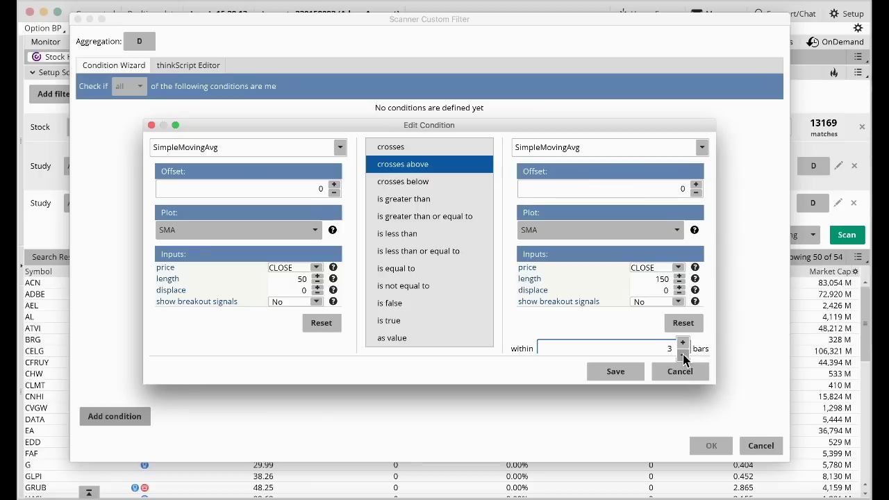
pyautogui.click(591, 379)
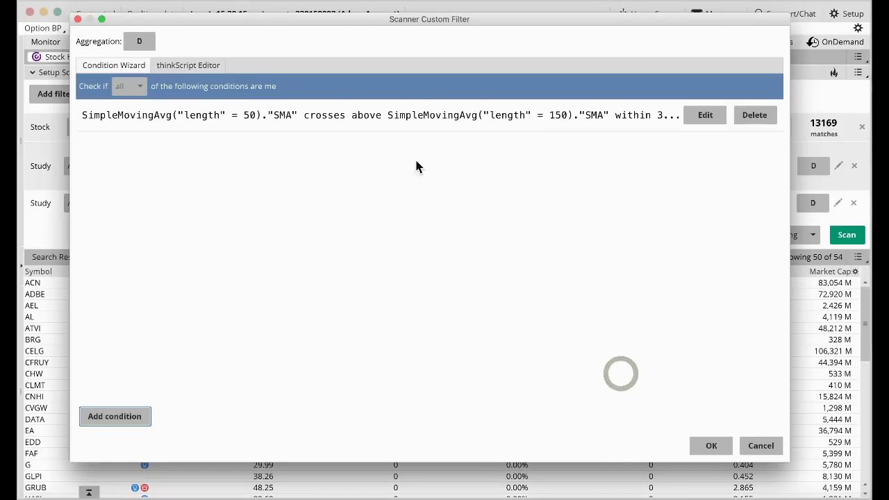
pyautogui.click(707, 445)
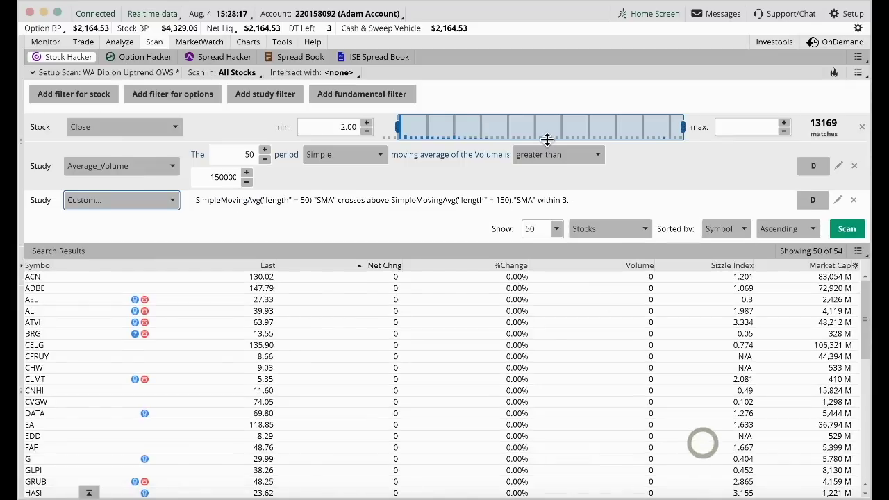
# Save the scan query under the name "Reversal from Down to uptrend".
pyautogui.click(858, 72)
pyautogui.click(846, 97)
pyautogui.moveTo(706, 88); pyautogui.dragTo(466, 112)
pyautogui.tripleClick(438, 133)
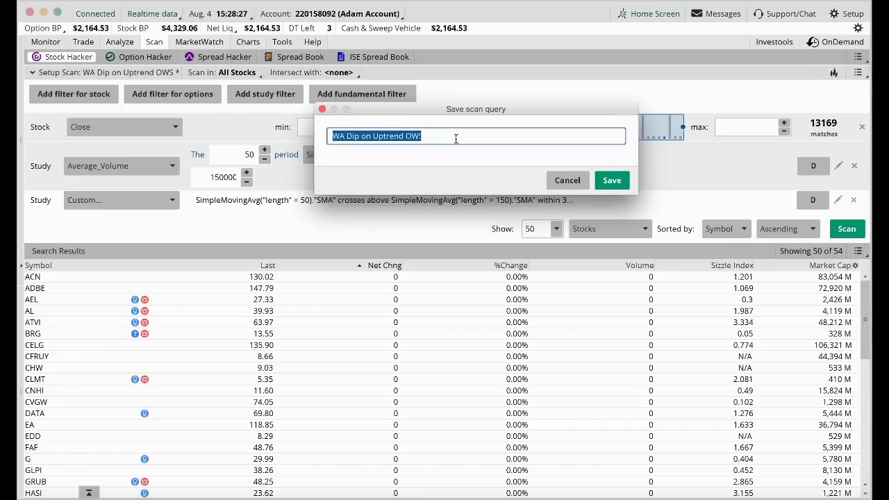
pyautogui.write('New Uptren')
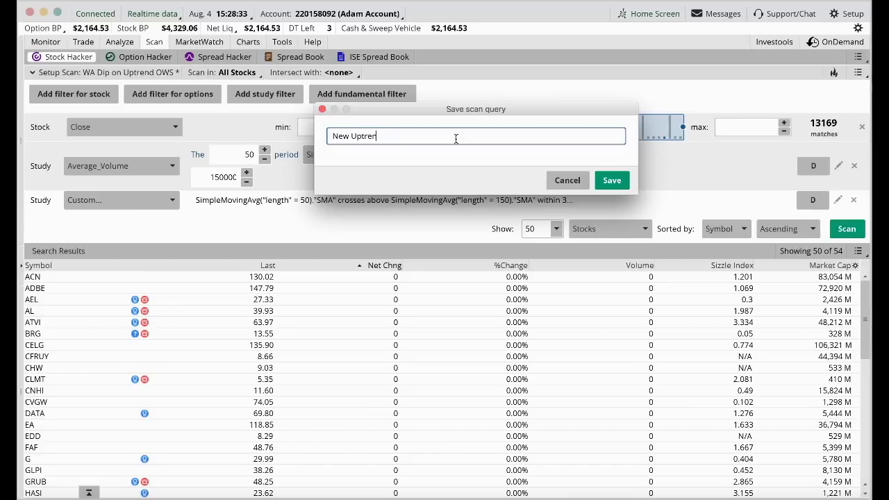
pyautogui.press('BackSpace')
pyautogui.press('BackSpace')
pyautogui.press('BackSpace')
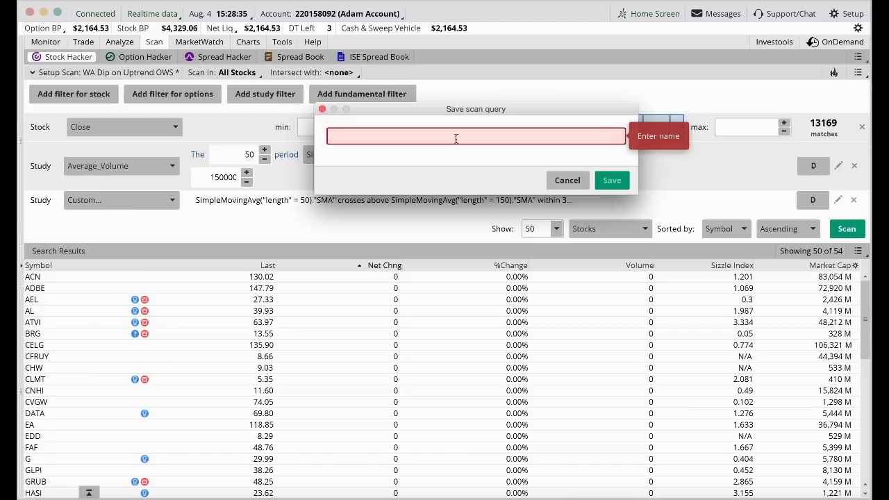
pyautogui.write('Reversal from Down to uptrend')
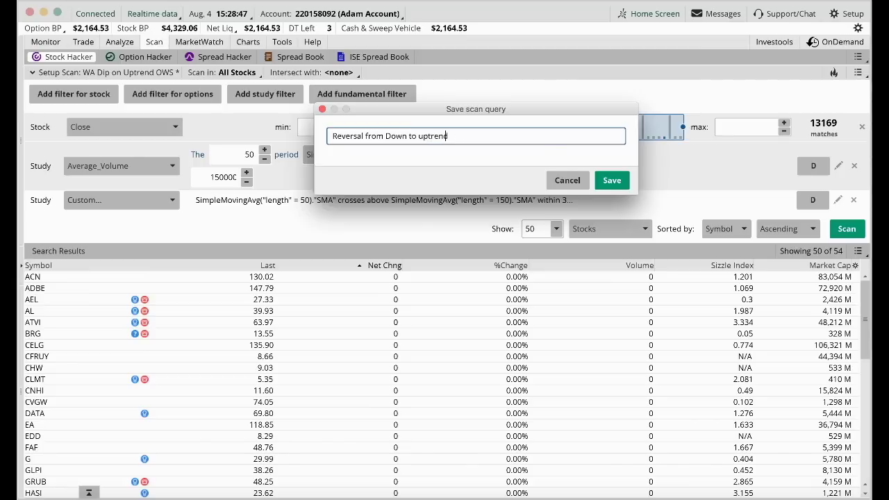
pyautogui.click(607, 181)
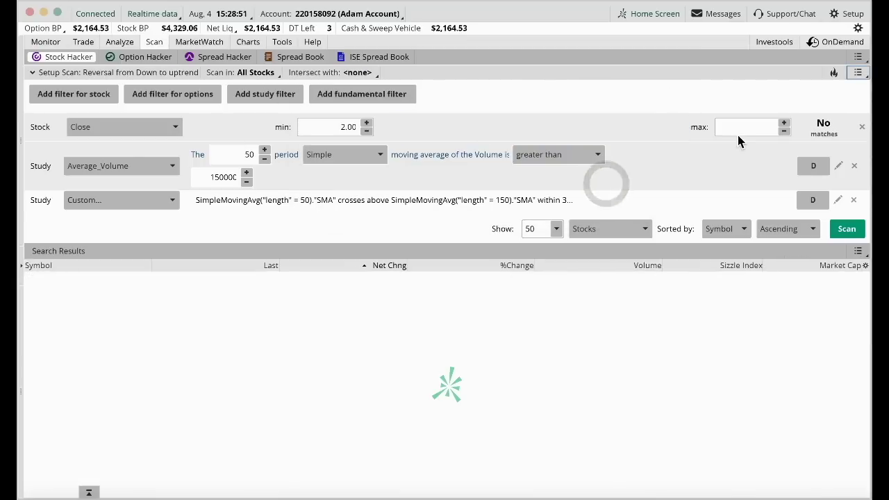
# Run the trend reversal scan and chart AAWW from the results to examine its moving-average crossover.
pyautogui.click(846, 229)
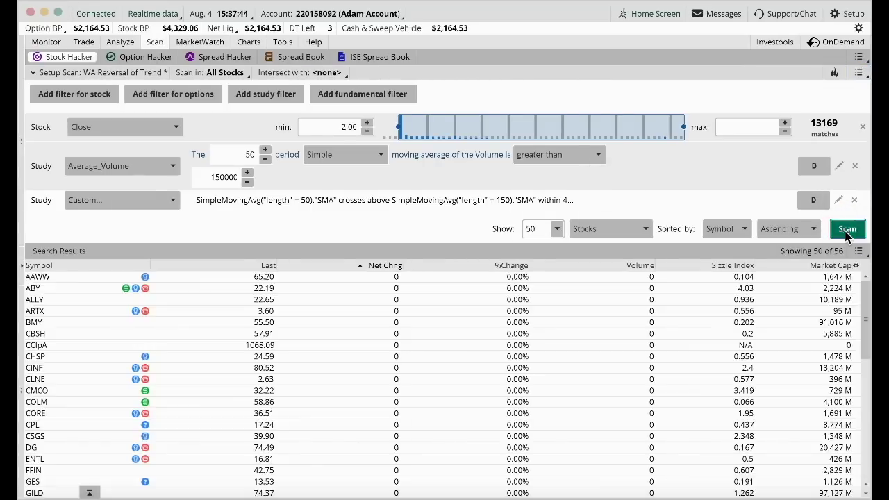
pyautogui.click(846, 232)
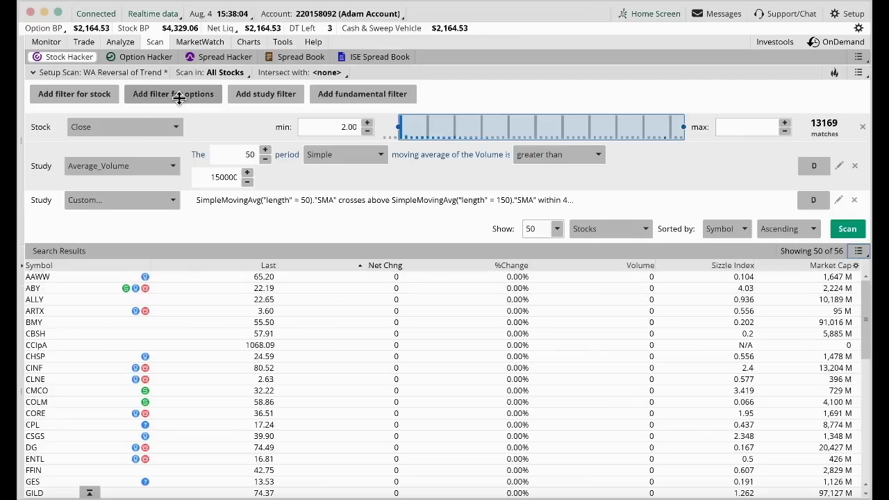
pyautogui.click(242, 44)
pyautogui.click(64, 72)
pyautogui.write('AAWW')
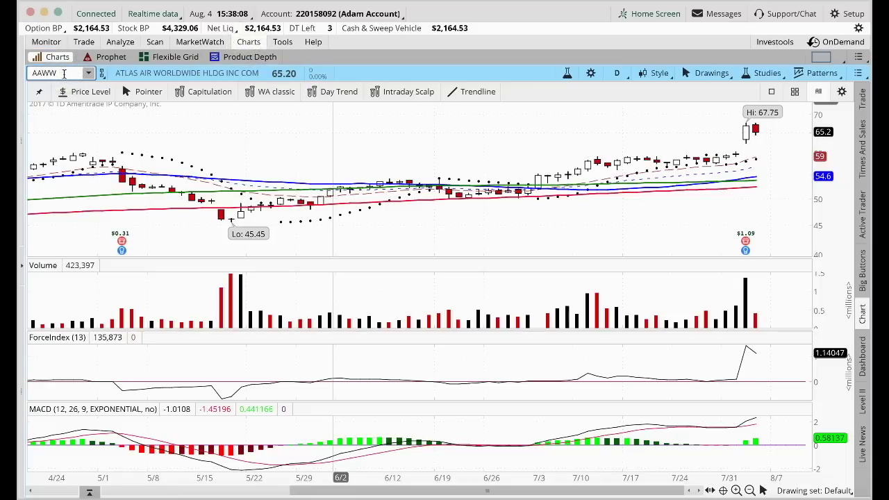
pyautogui.press('Down')
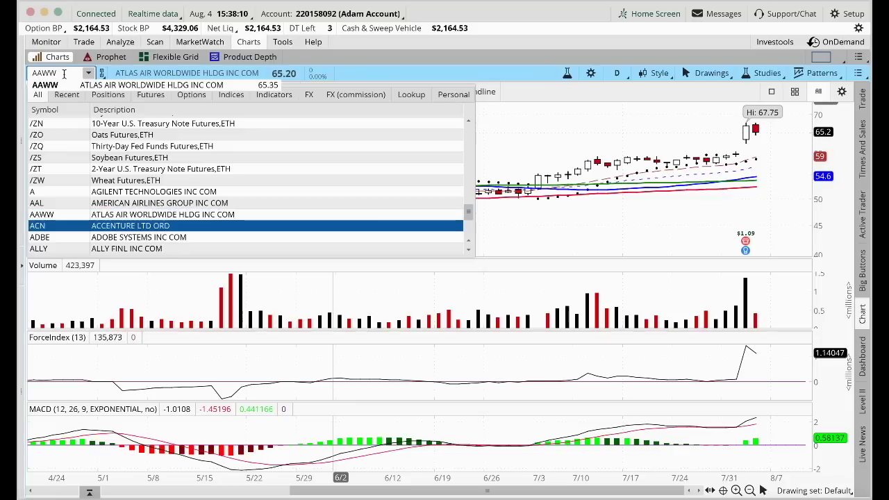
pyautogui.click(50, 75)
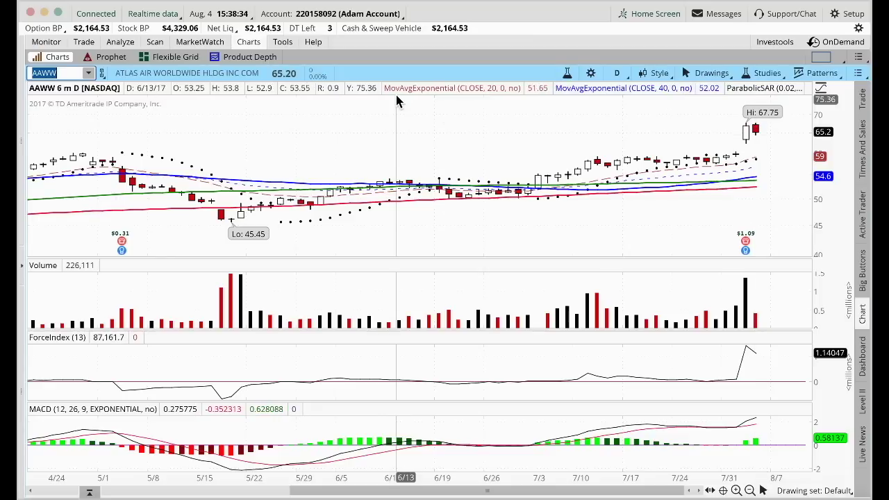
# Check the scan results for the next match and chart ABY to examine its moving-average crossover.
pyautogui.click(154, 42)
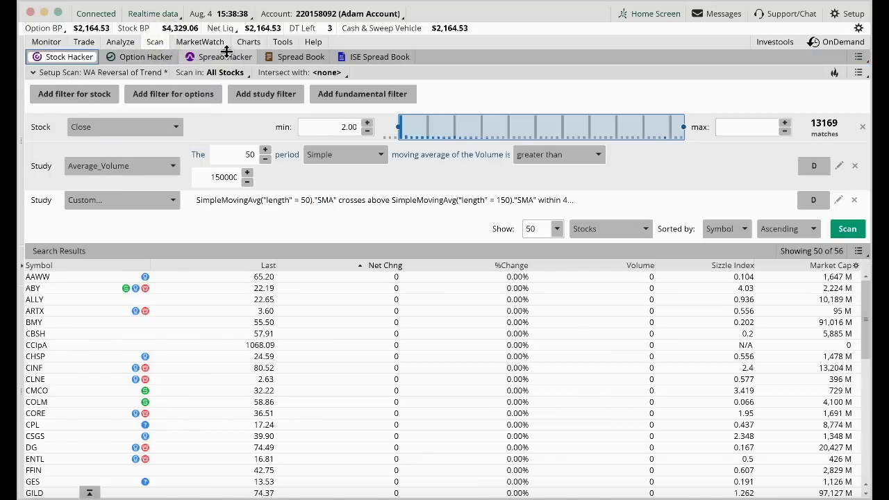
pyautogui.click(247, 42)
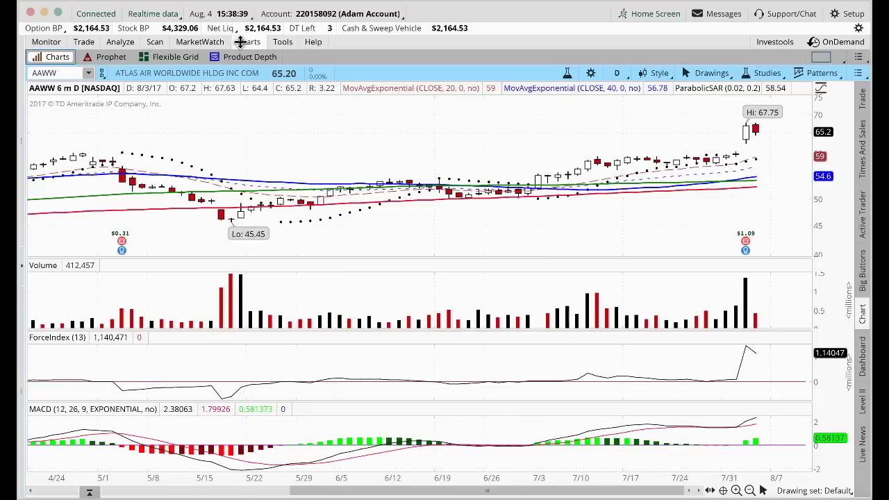
pyautogui.click(60, 74)
pyautogui.write('ABY')
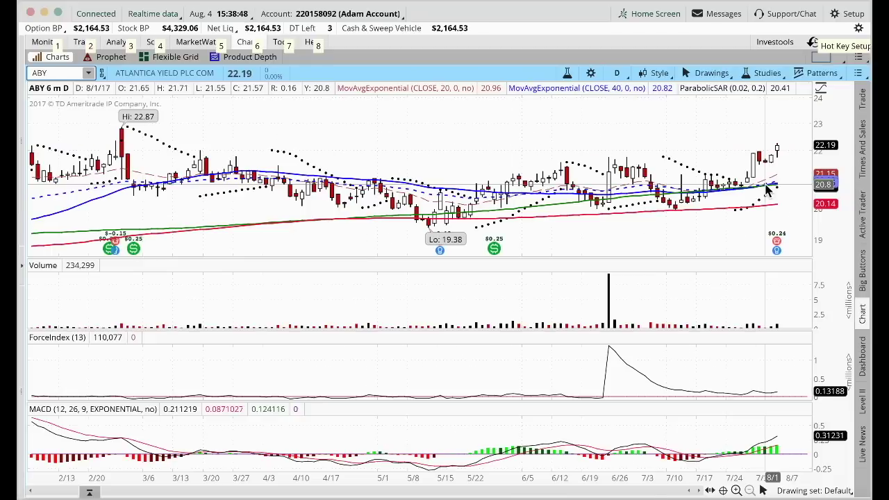
pyautogui.moveTo(173, 94)
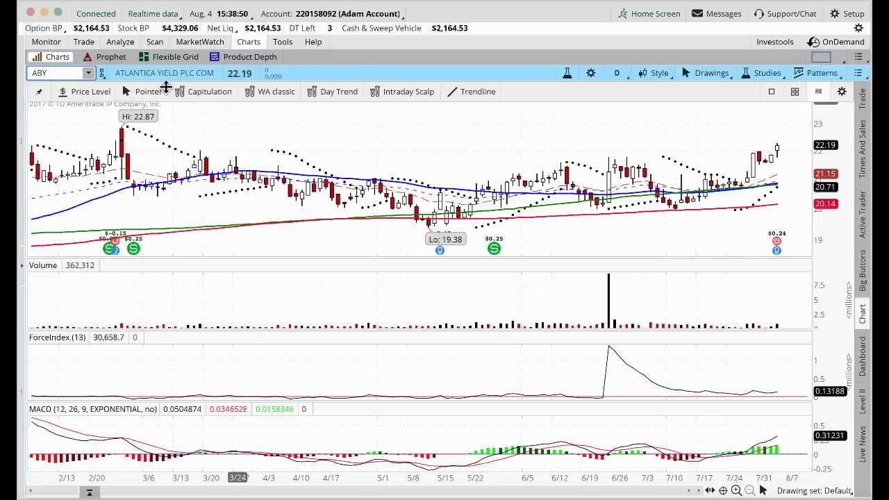